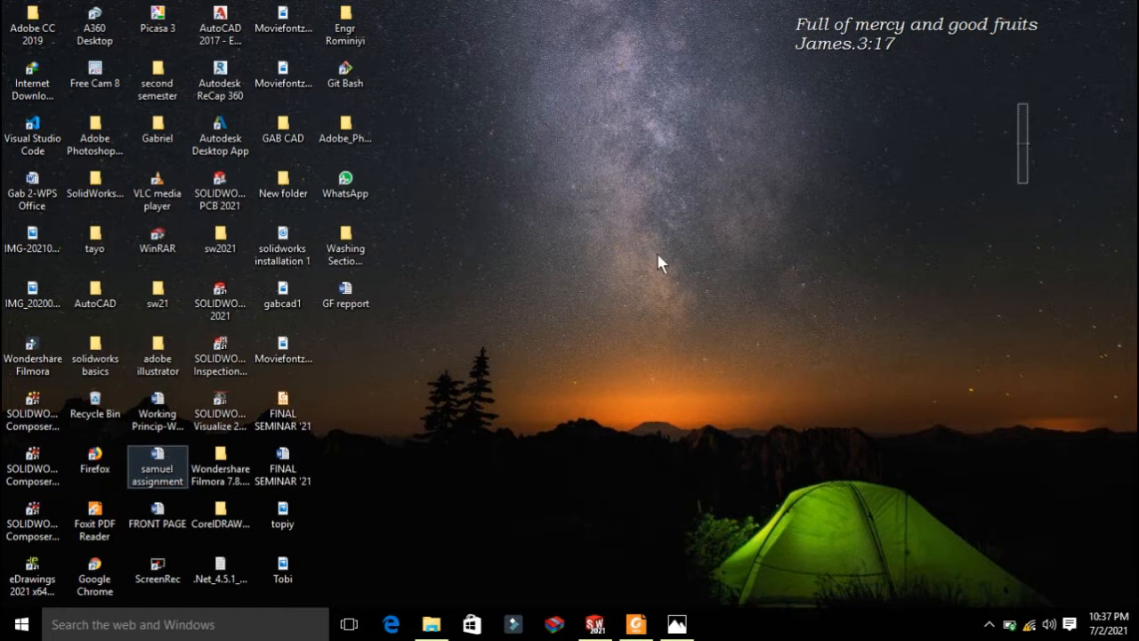
# Switch to SOLIDWORKS and examine the finished loft model from several angles
pyautogui.click(1029, 156)
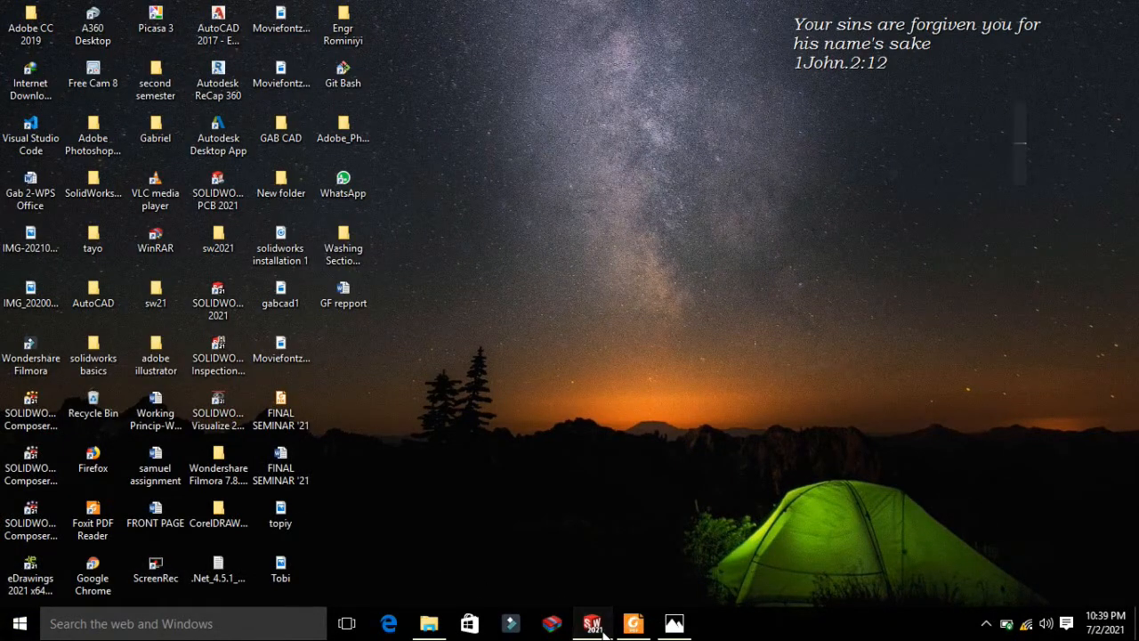
pyautogui.click(593, 623)
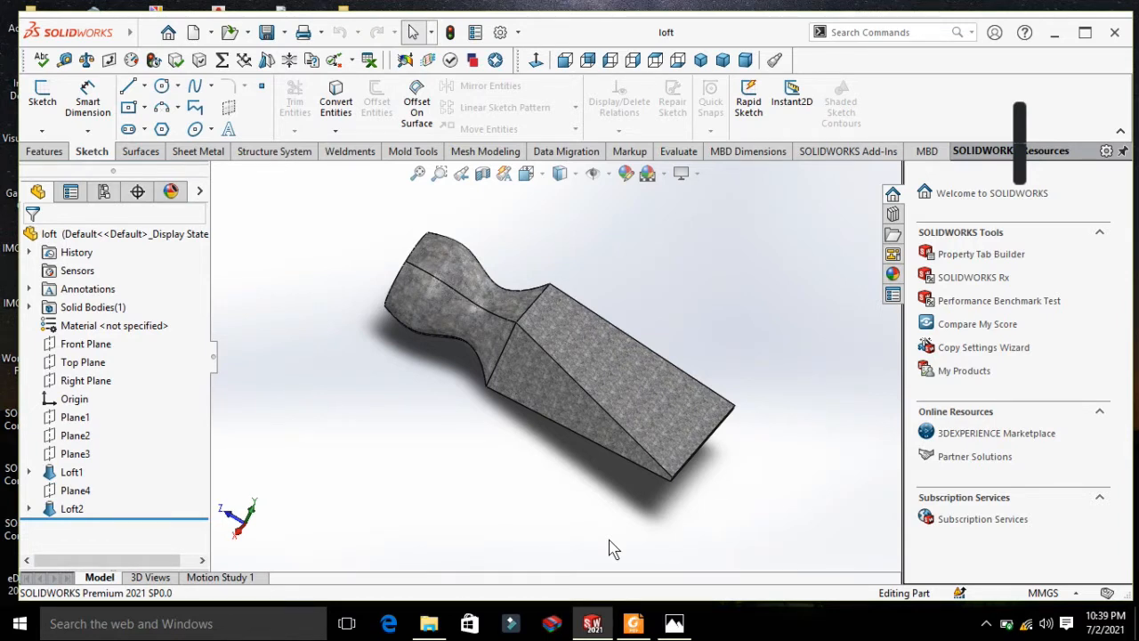
pyautogui.rightClick(801, 294)
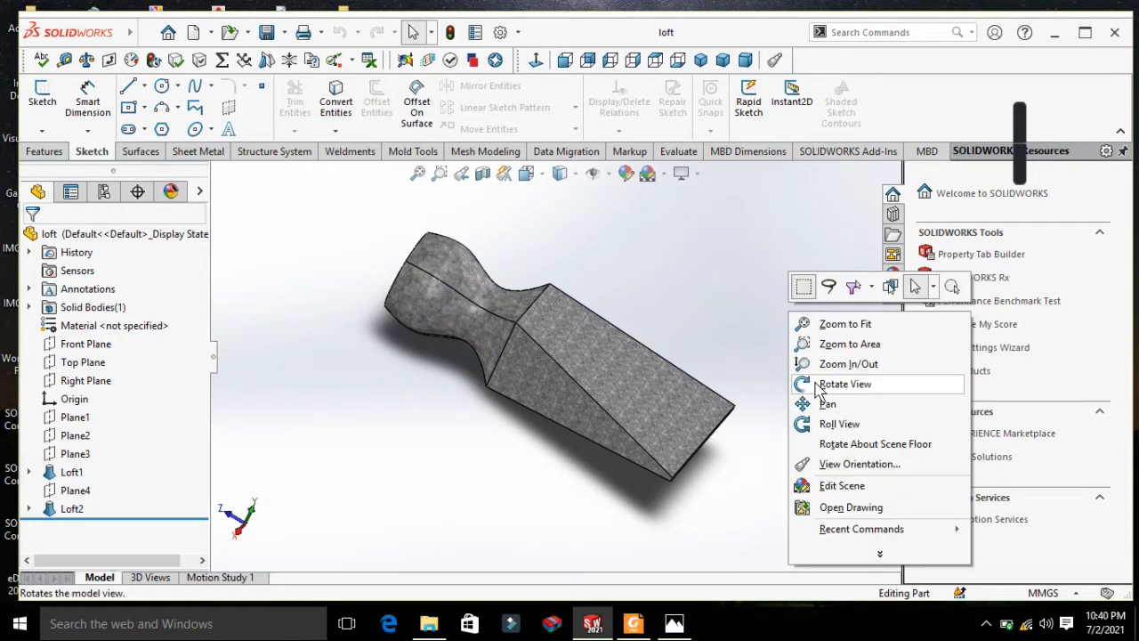
pyautogui.click(820, 388)
pyautogui.moveTo(821, 388); pyautogui.dragTo(644, 371)
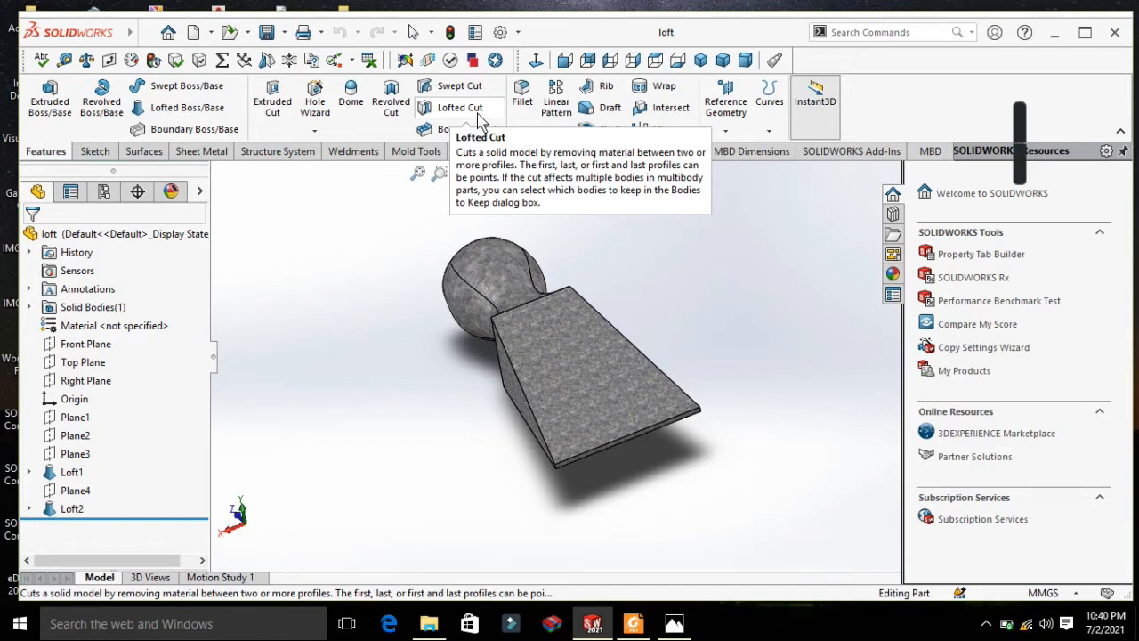
pyautogui.moveTo(646, 272); pyautogui.dragTo(686, 356, button='middle')
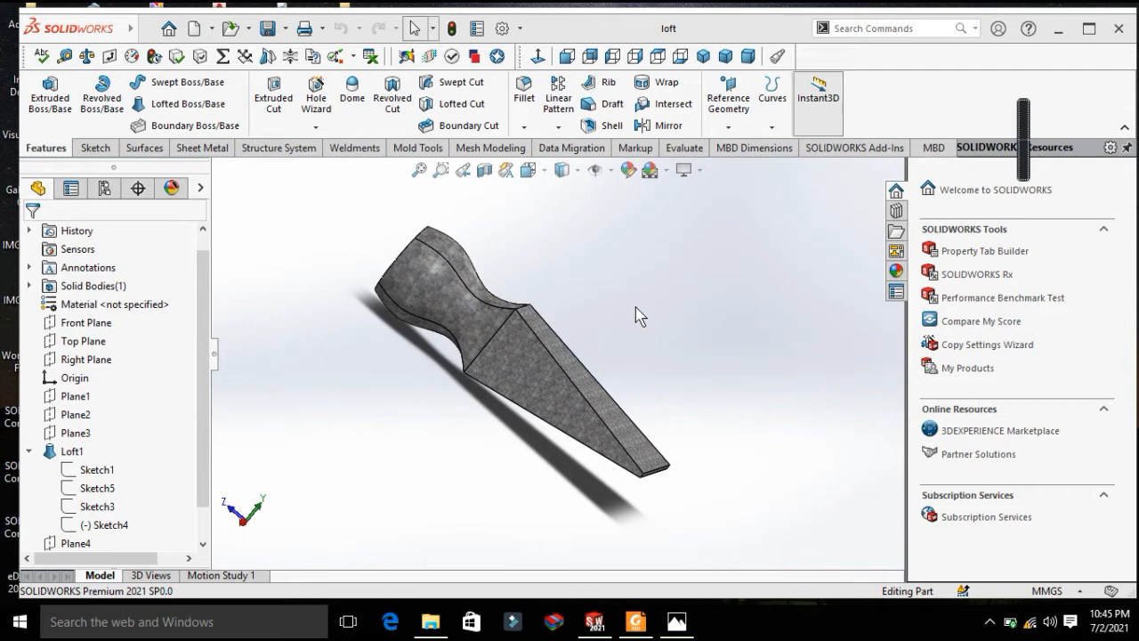
pyautogui.moveTo(636, 314); pyautogui.dragTo(687, 322, button='middle')
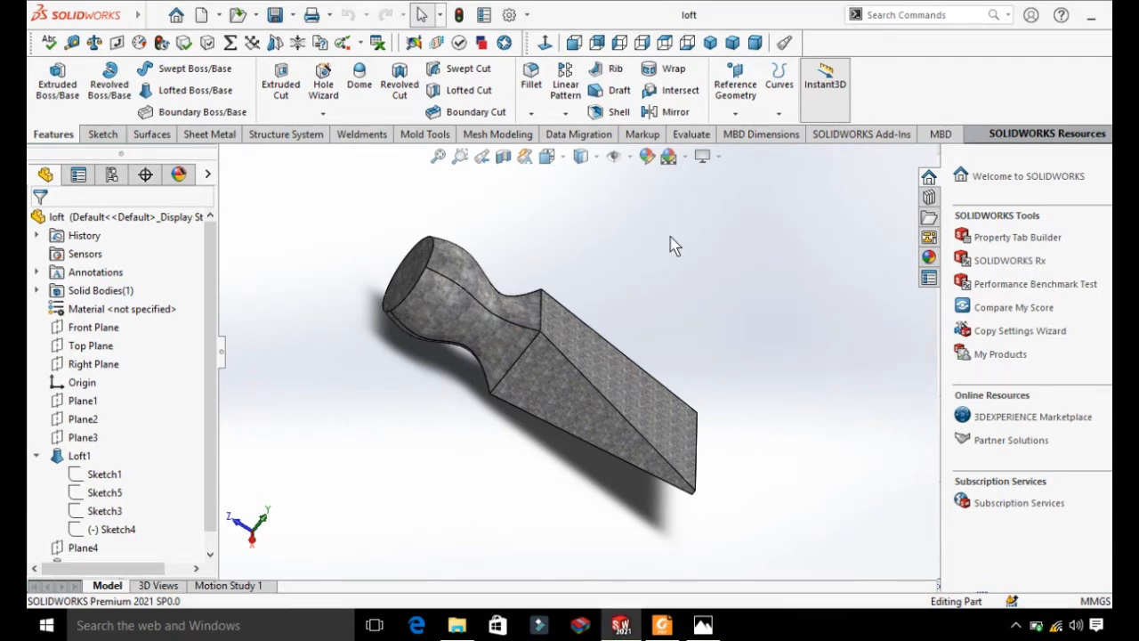
# Create a new part document
pyautogui.hotkey('ctrl', 'n')
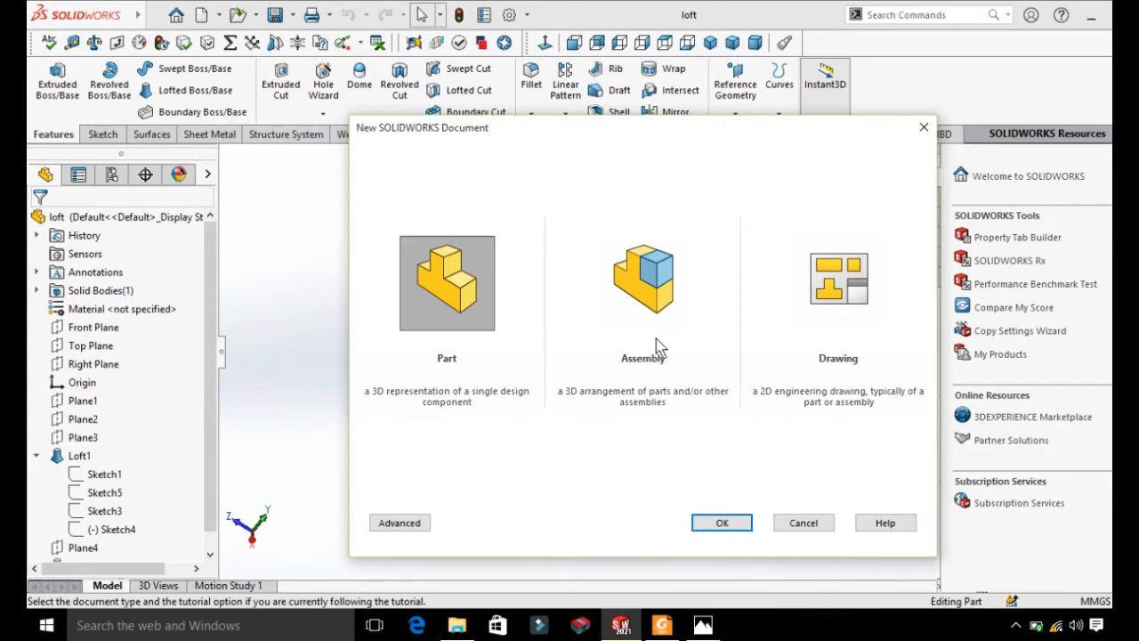
pyautogui.click(712, 523)
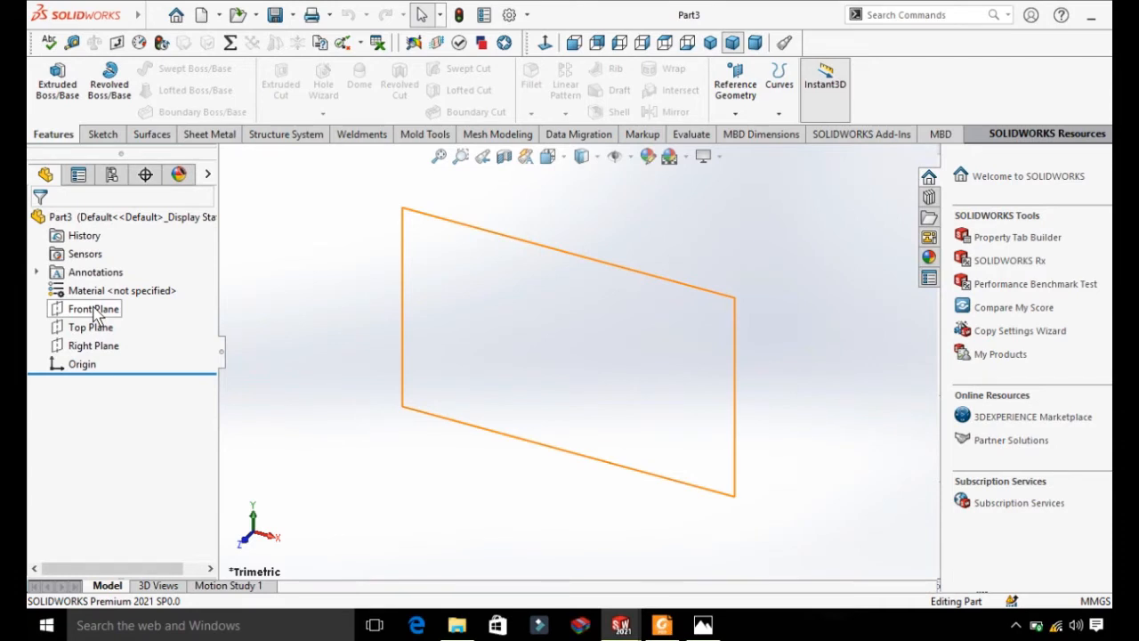
pyautogui.click(96, 311)
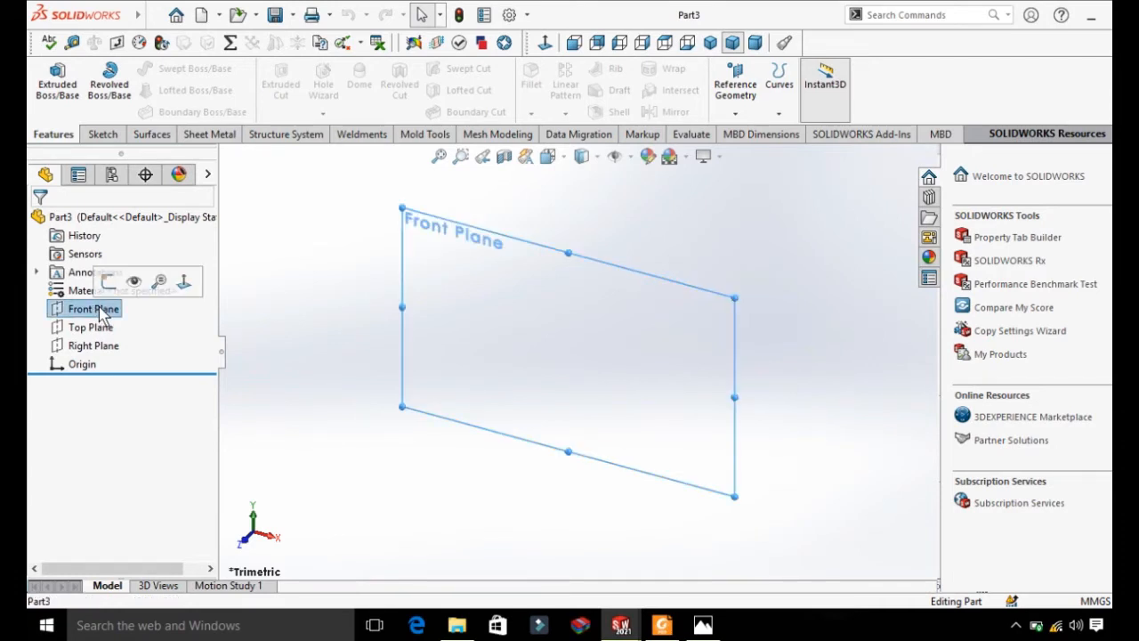
pyautogui.click(105, 281)
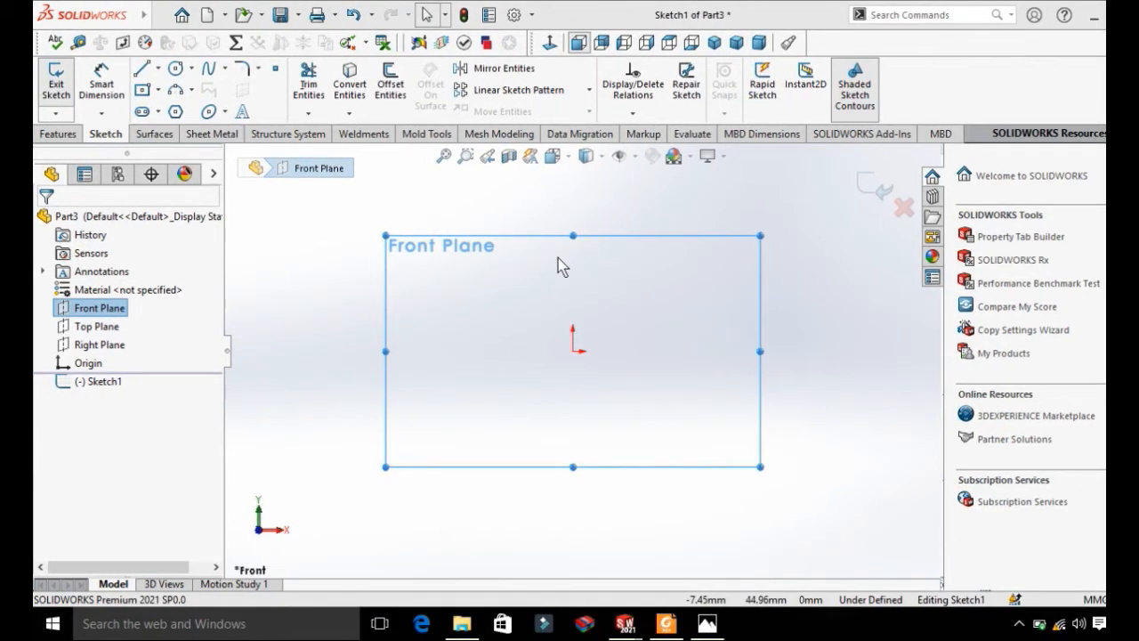
pyautogui.click(873, 192)
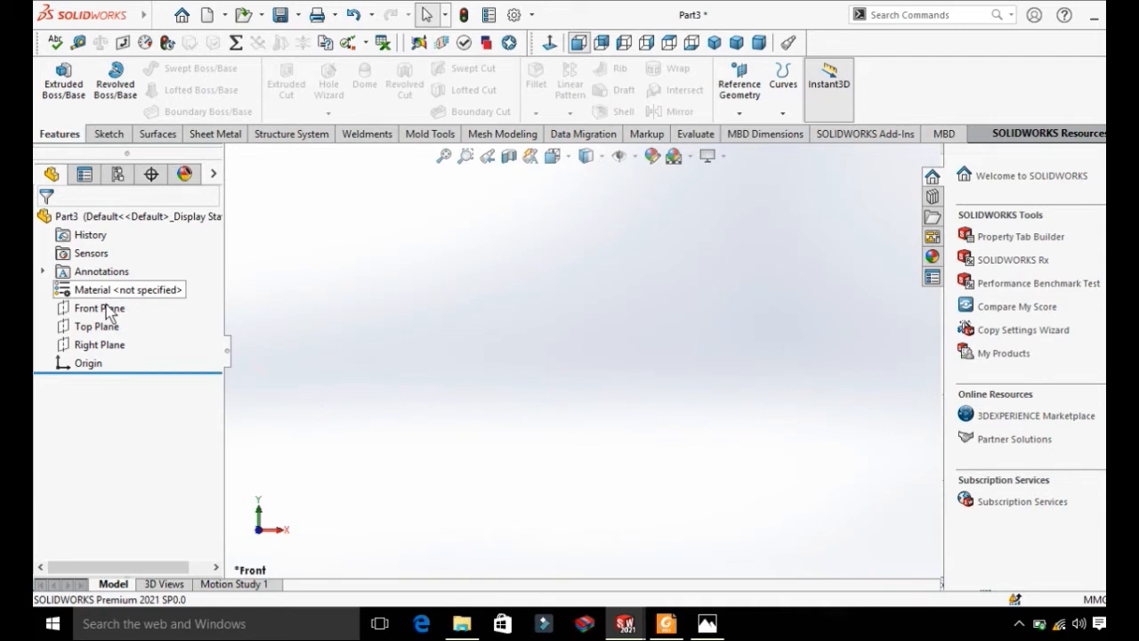
# Try creating a single reference plane offset from the Front Plane
pyautogui.click(738, 113)
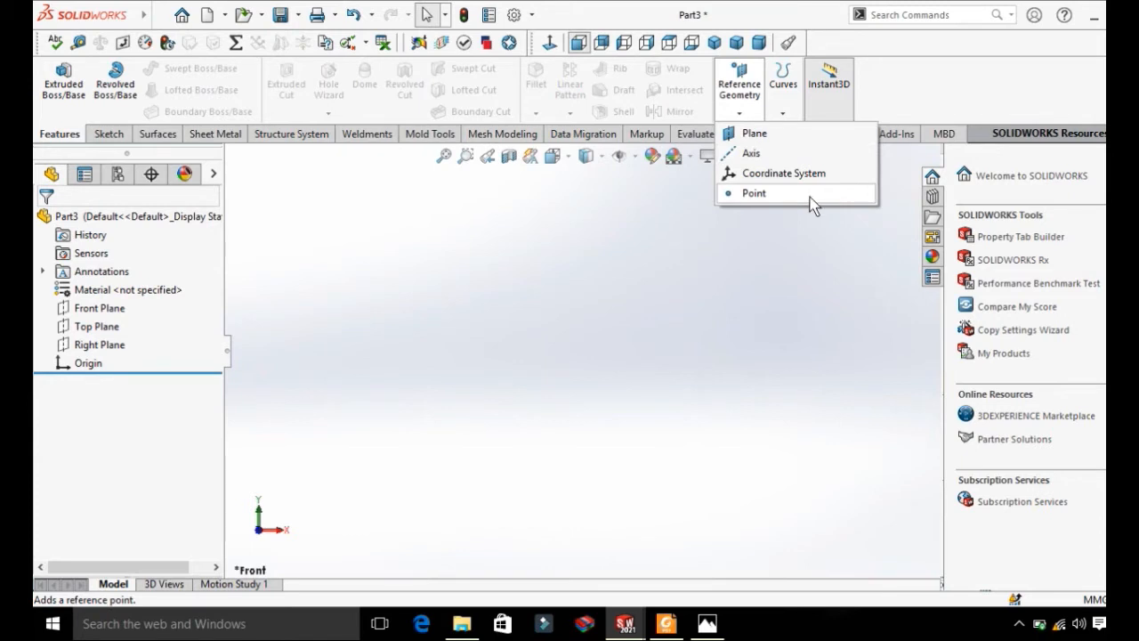
pyautogui.click(784, 139)
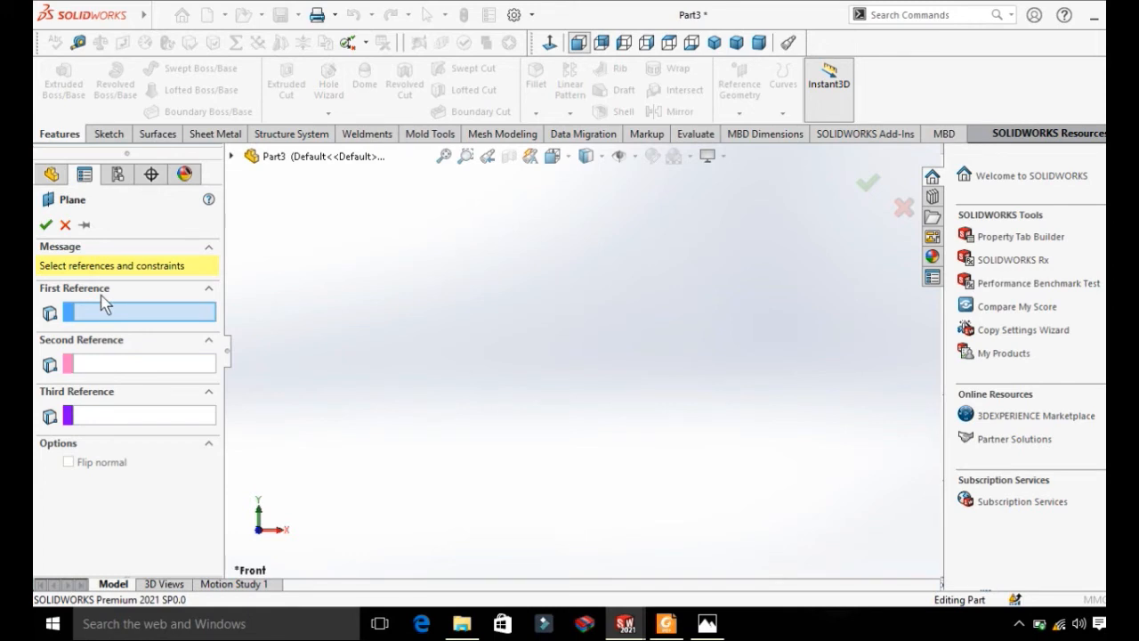
pyautogui.click(233, 157)
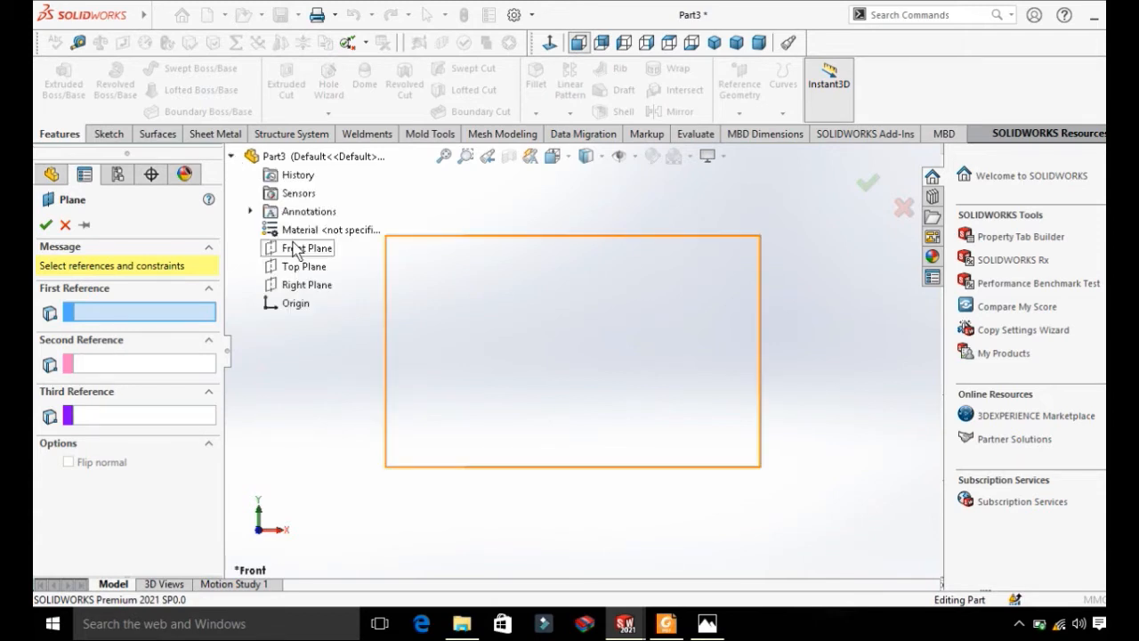
pyautogui.click(301, 253)
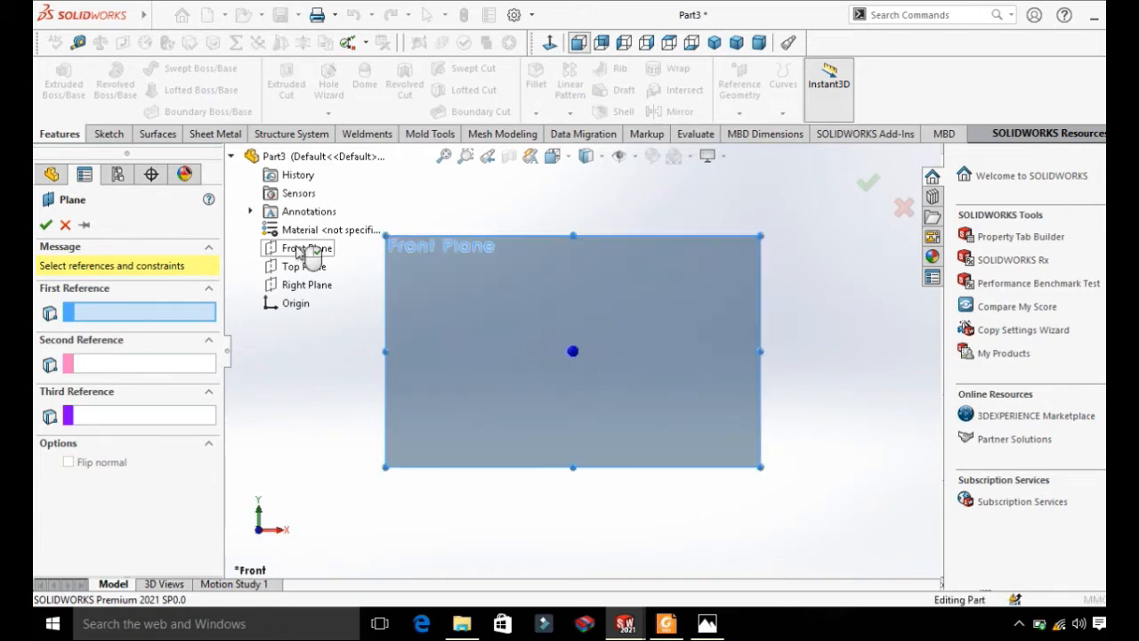
pyautogui.click(299, 252)
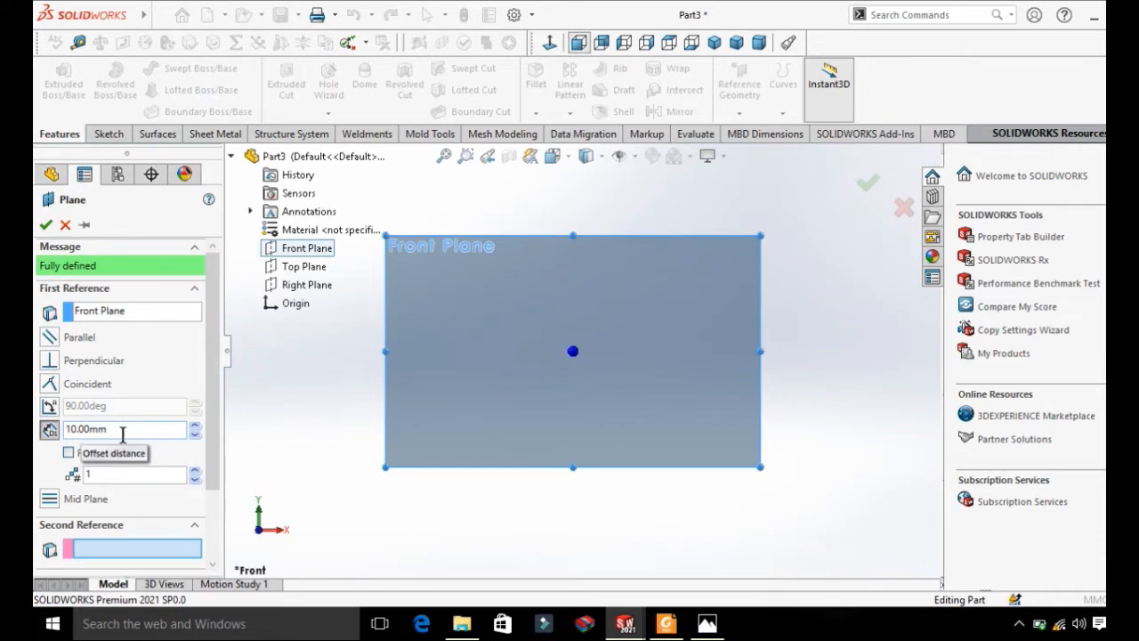
pyautogui.rightClick(290, 406)
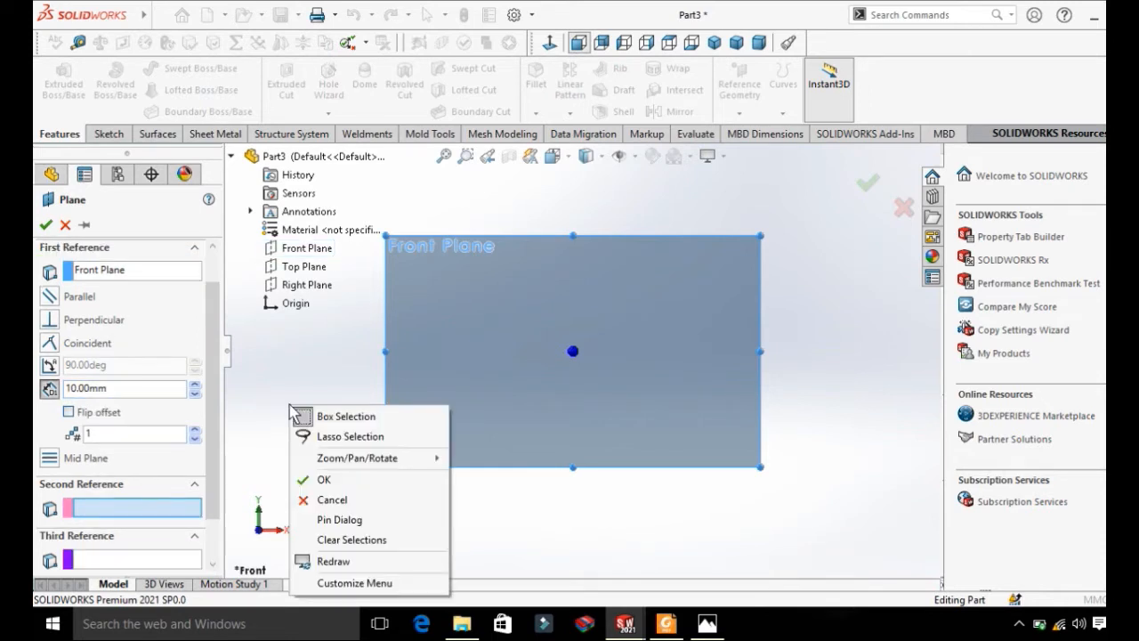
pyautogui.click(249, 345)
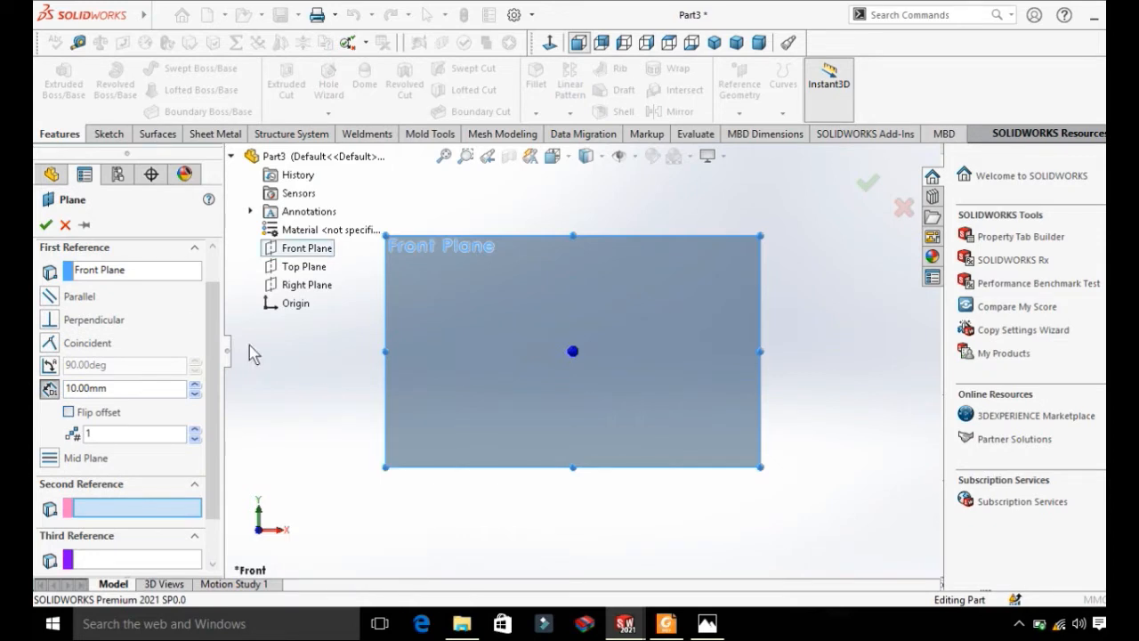
pyautogui.press('Right')
pyautogui.press('Right')
pyautogui.press('Right')
pyautogui.press('Down')
pyautogui.press('Right')
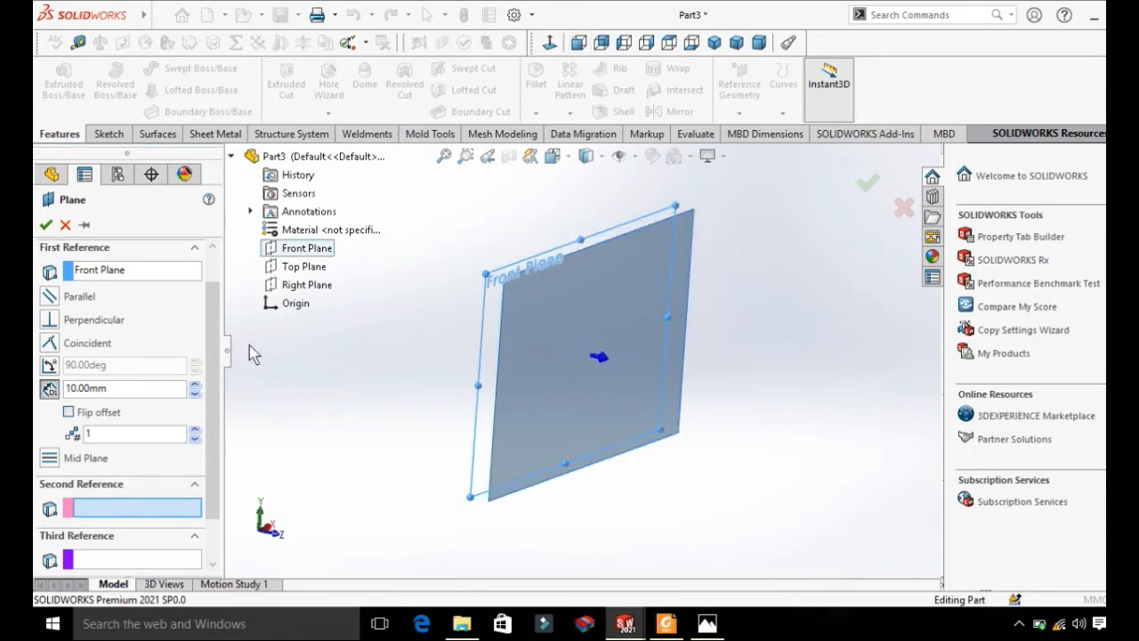
pyautogui.press('Right')
pyautogui.press('Right')
pyautogui.press('Right')
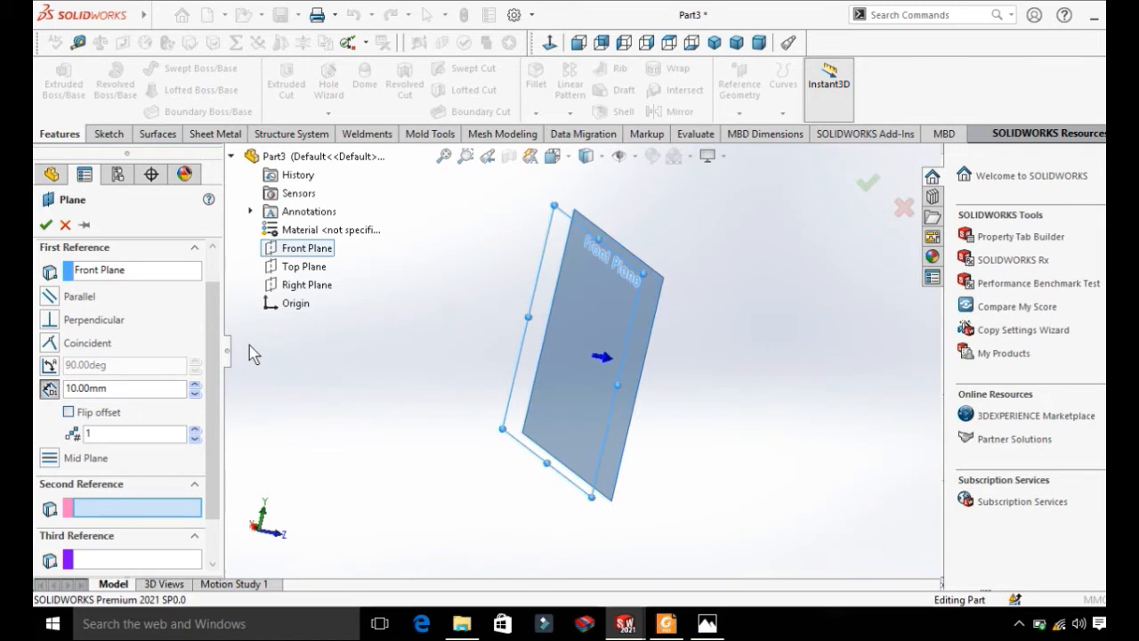
pyautogui.press('Right')
pyautogui.press('Right')
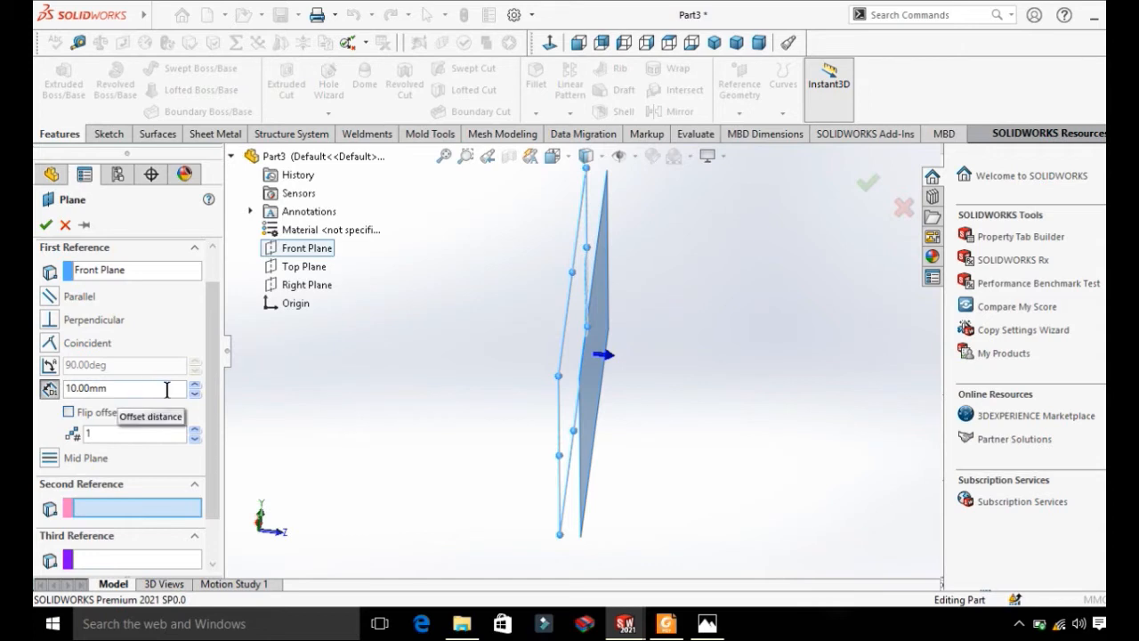
pyautogui.click(50, 389)
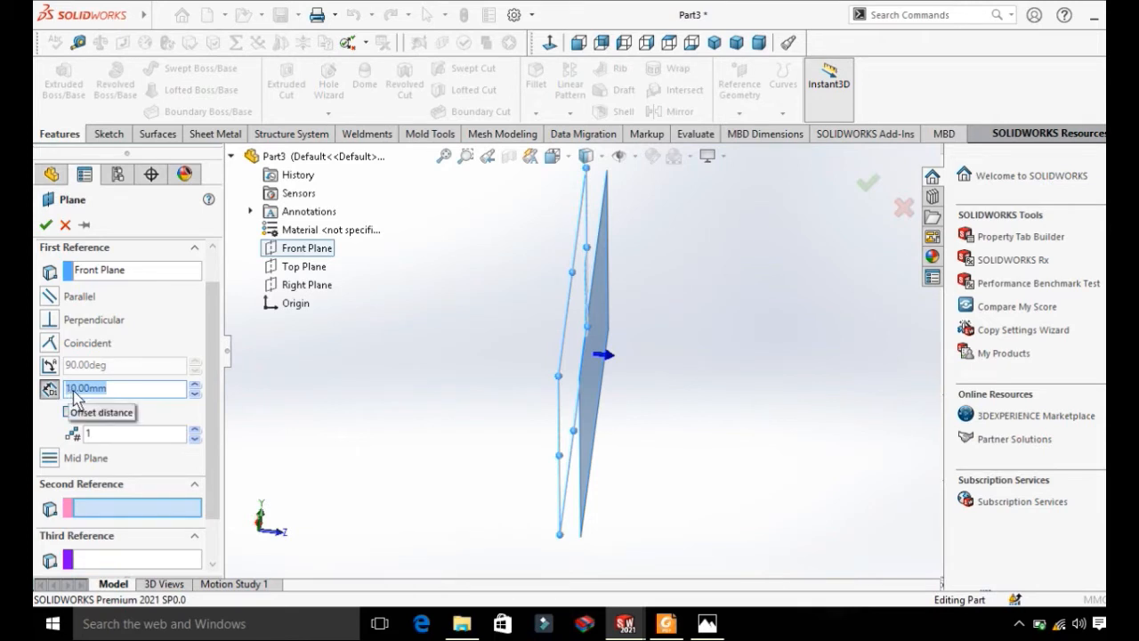
# Create three reference planes parallel to the Front Plane, with an offset distance of 80 mm between them
pyautogui.rightClick(773, 324)
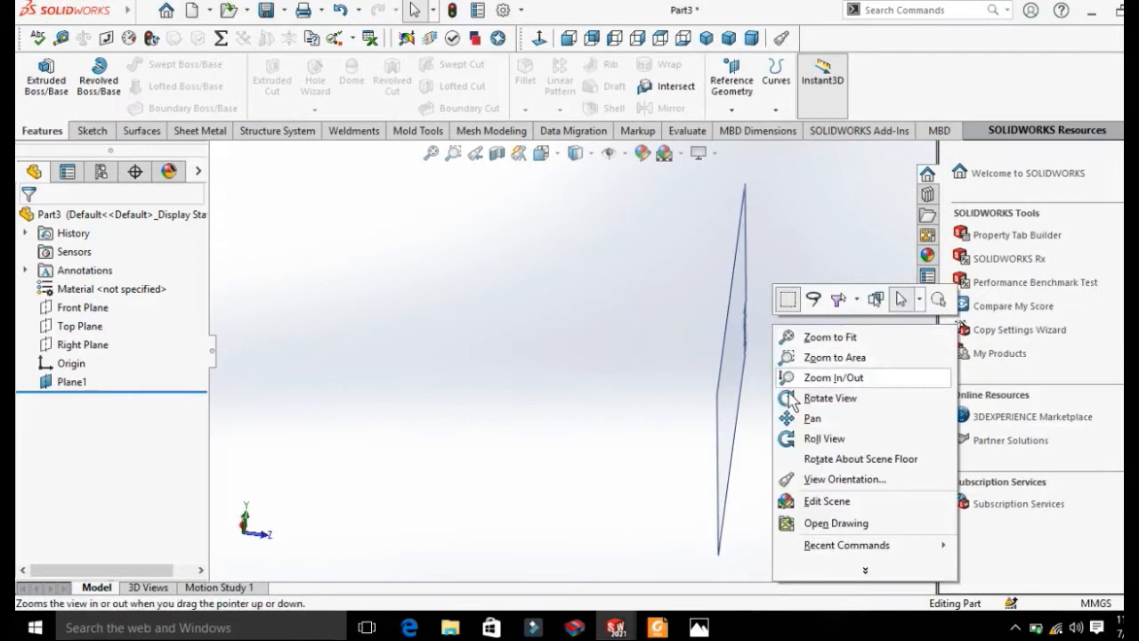
pyautogui.click(787, 397)
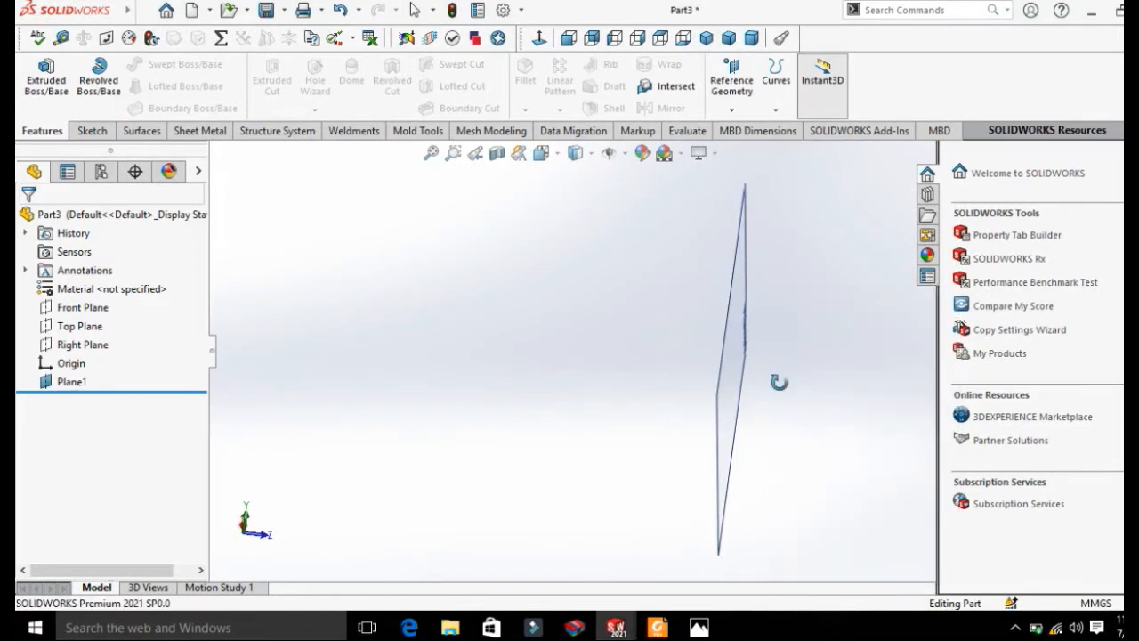
pyautogui.moveTo(781, 382)
pyautogui.mouseDown()
pyautogui.moveTo(702, 367)
pyautogui.moveTo(735, 400)
pyautogui.moveTo(786, 400)
pyautogui.mouseUp()
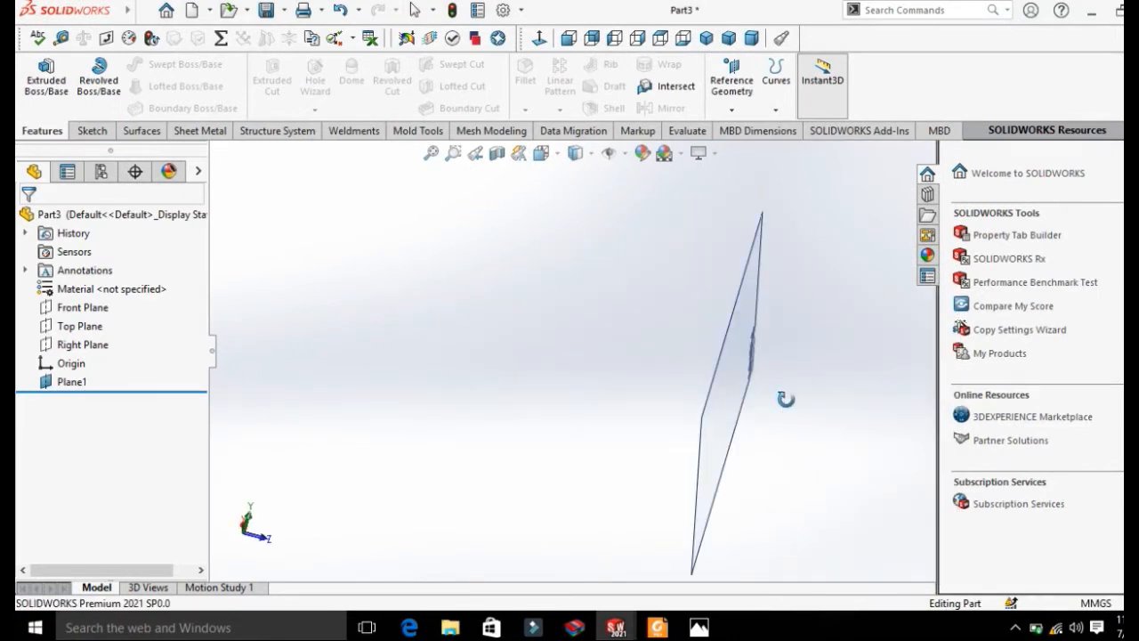
pyautogui.rightClick(807, 337)
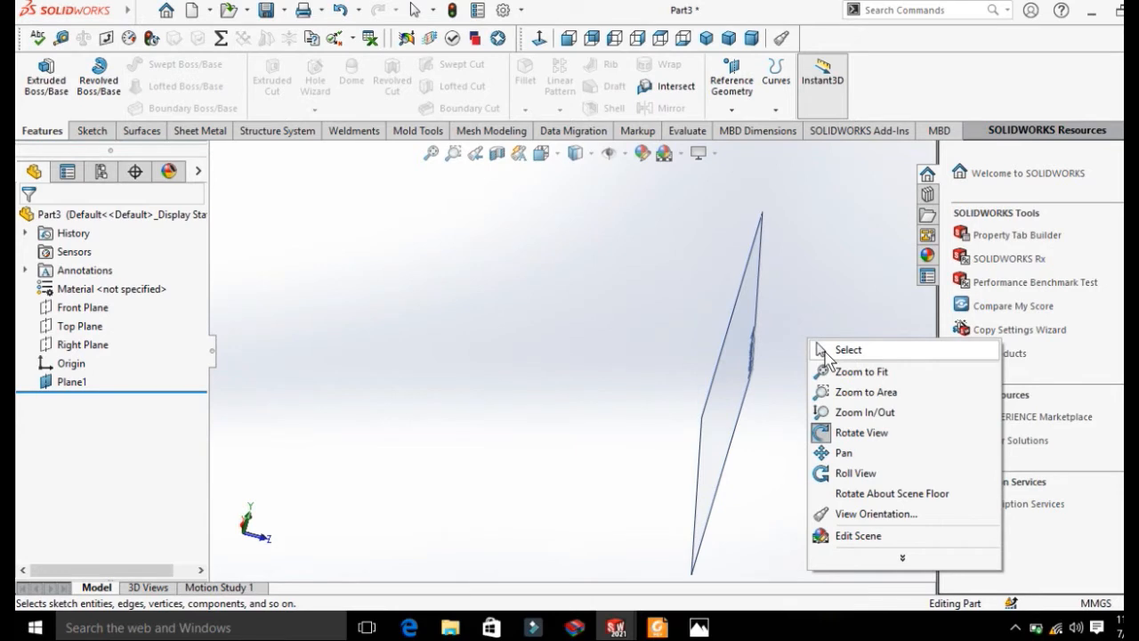
pyautogui.click(825, 351)
pyautogui.click(698, 227)
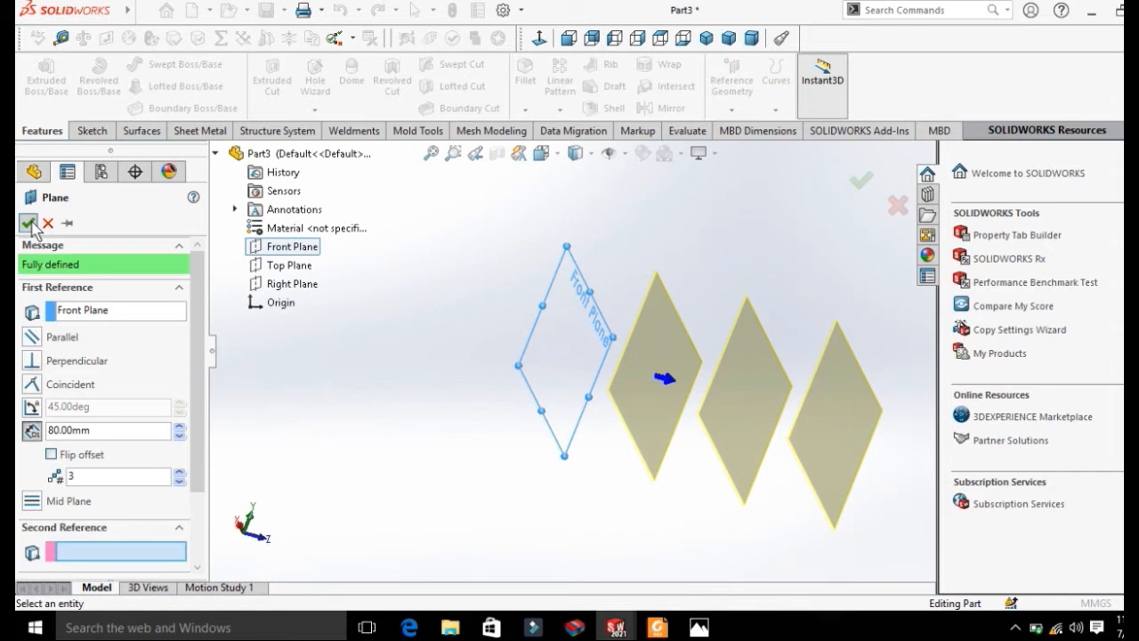
pyautogui.click(28, 223)
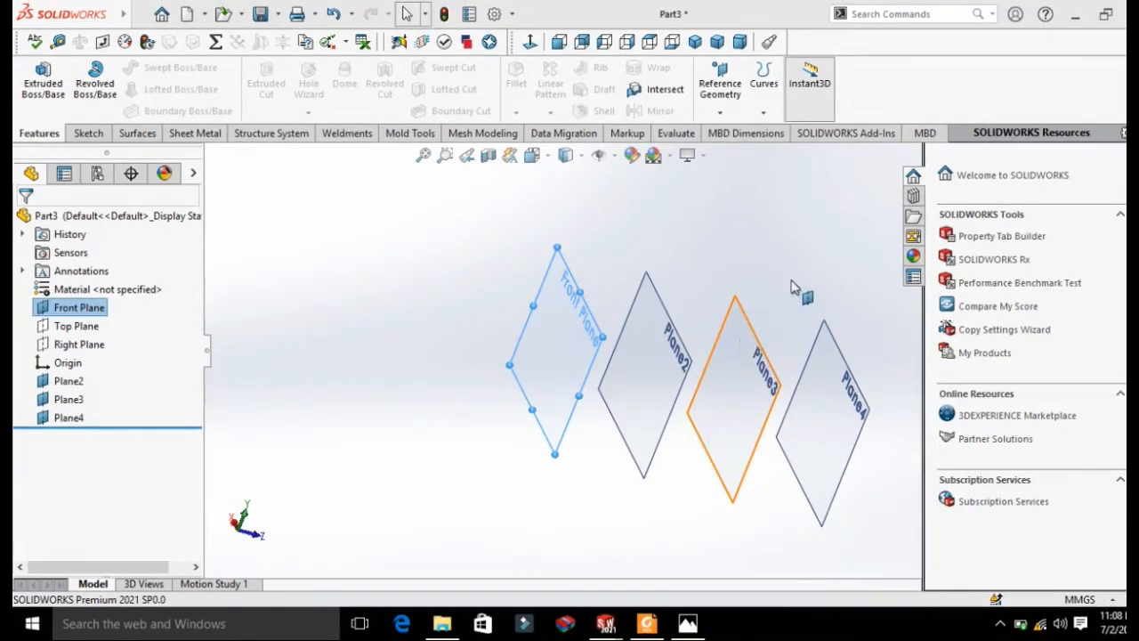
# Start a new sketch on Plane2, the offset plane nearest the Front Plane
pyautogui.rightClick(799, 249)
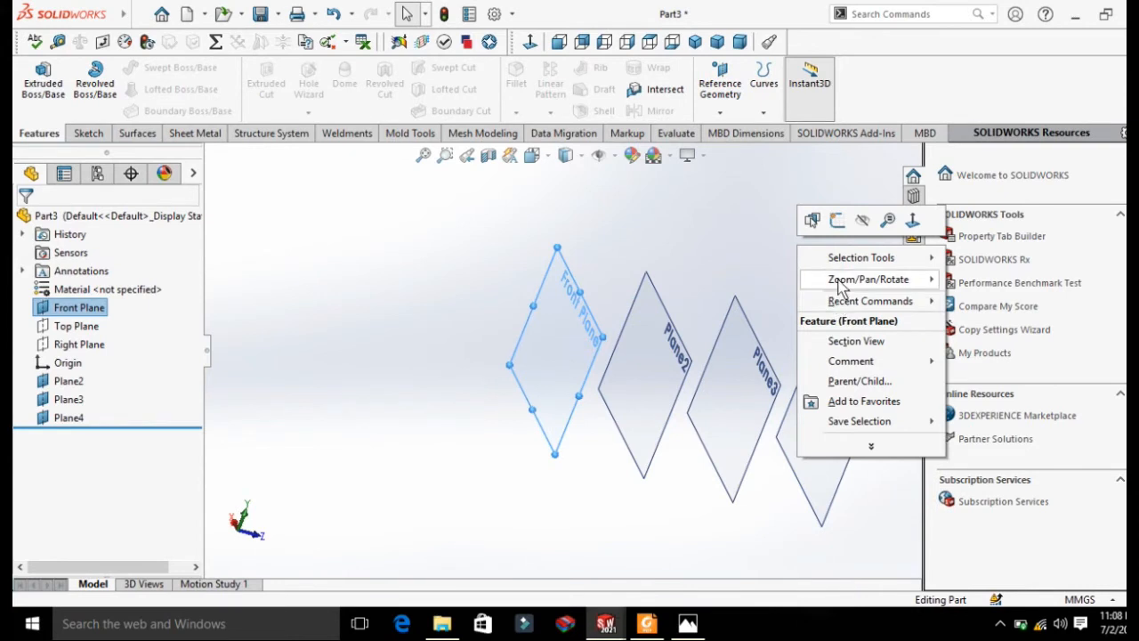
pyautogui.moveTo(838, 283)
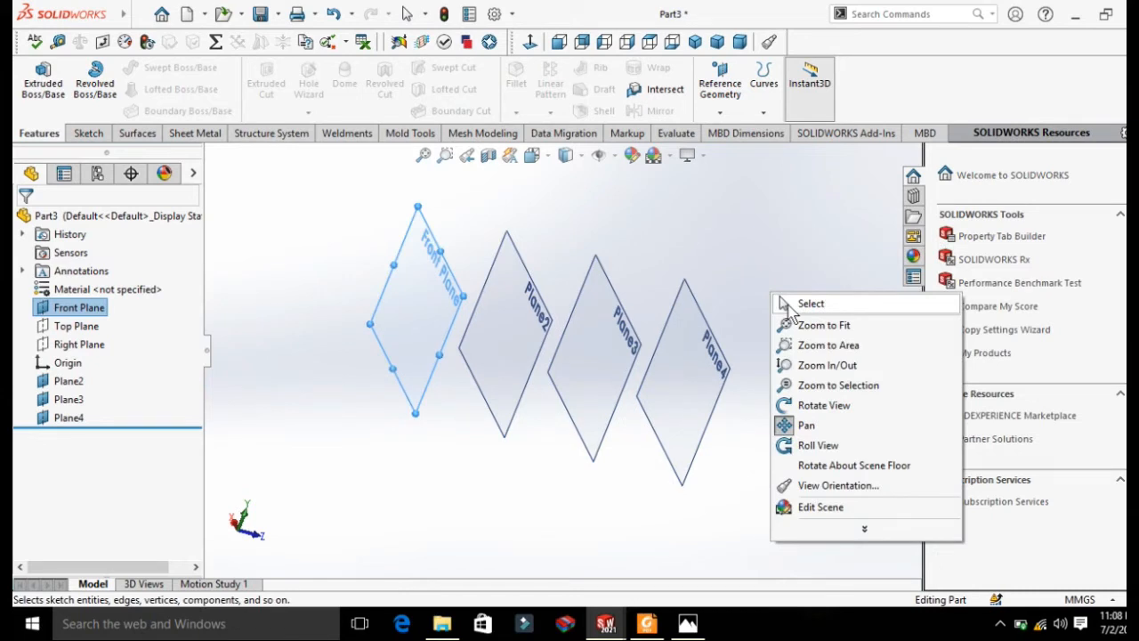
pyautogui.click(785, 305)
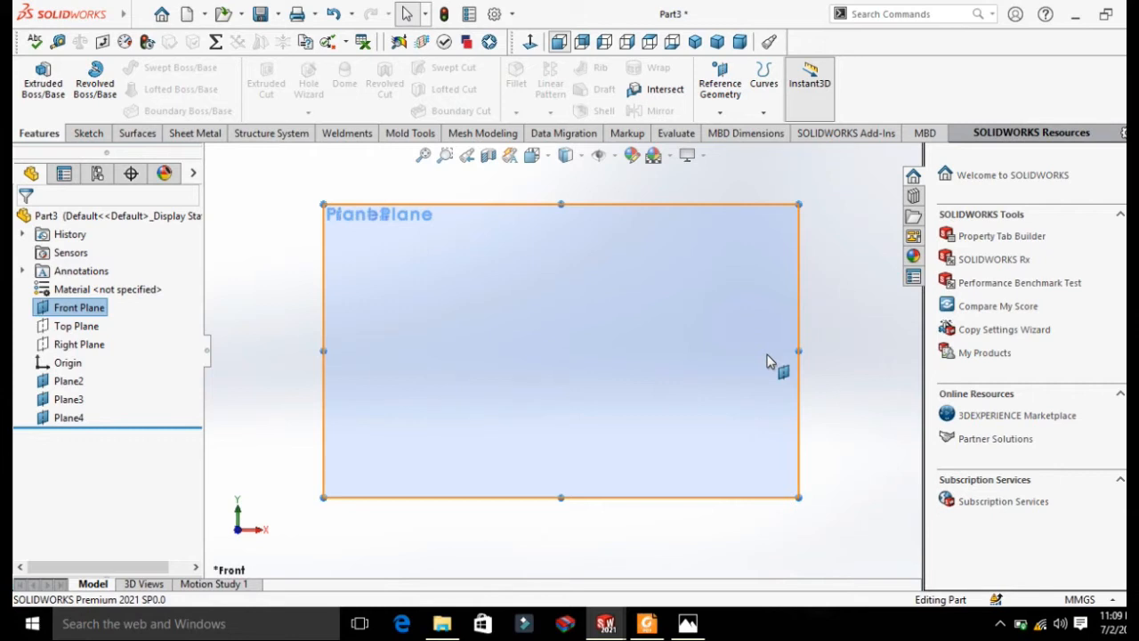
pyautogui.rightClick(286, 221)
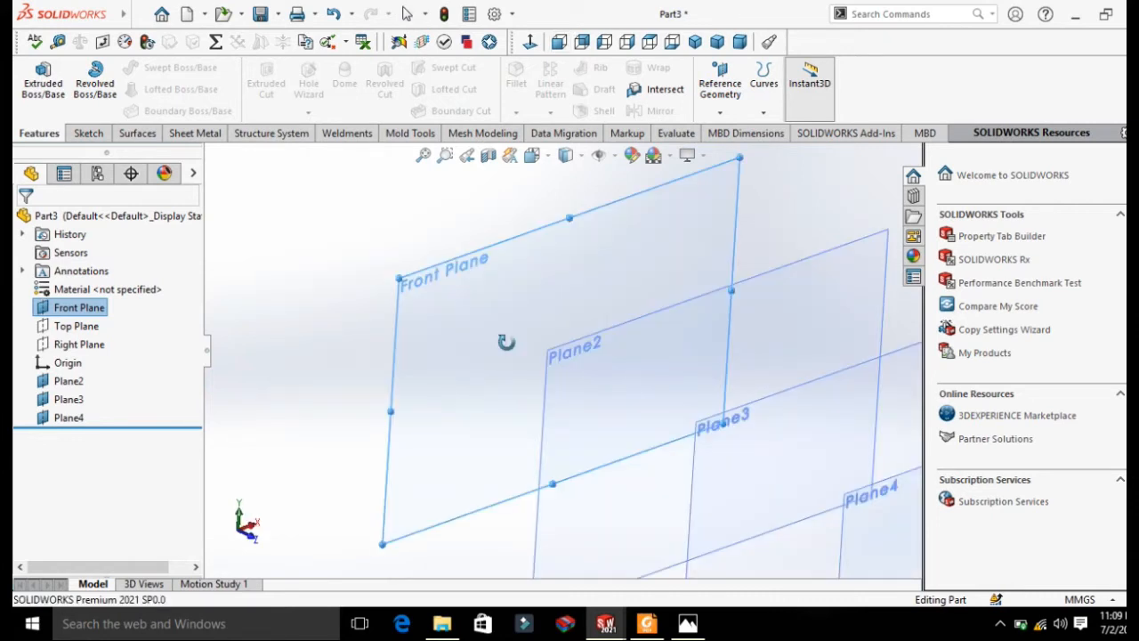
pyautogui.press('Escape')
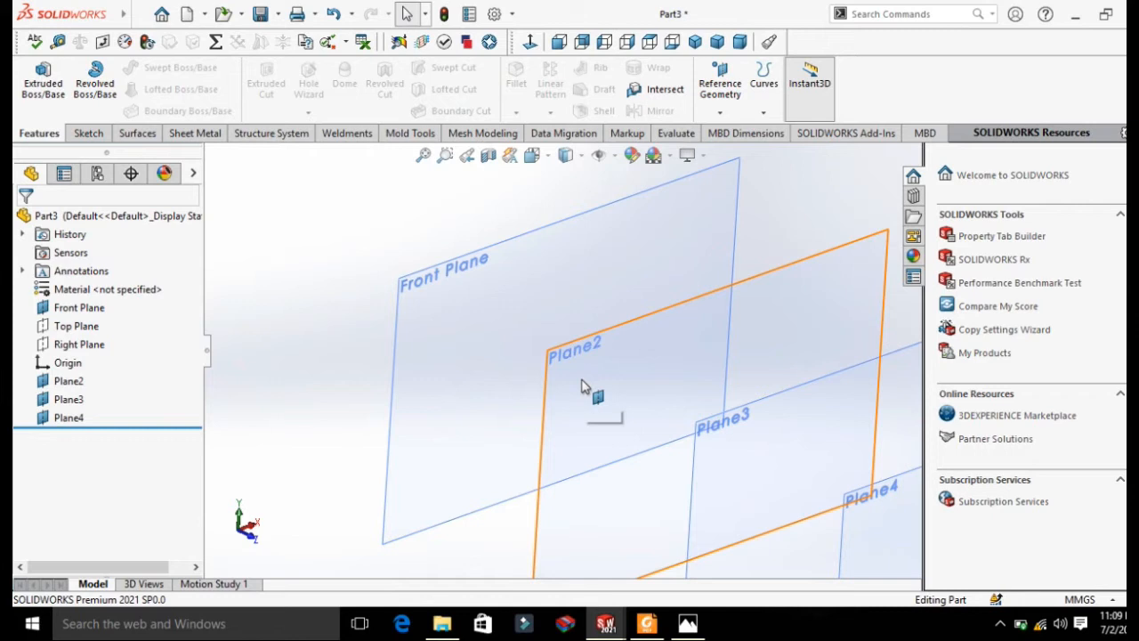
pyautogui.rightClick(68, 381)
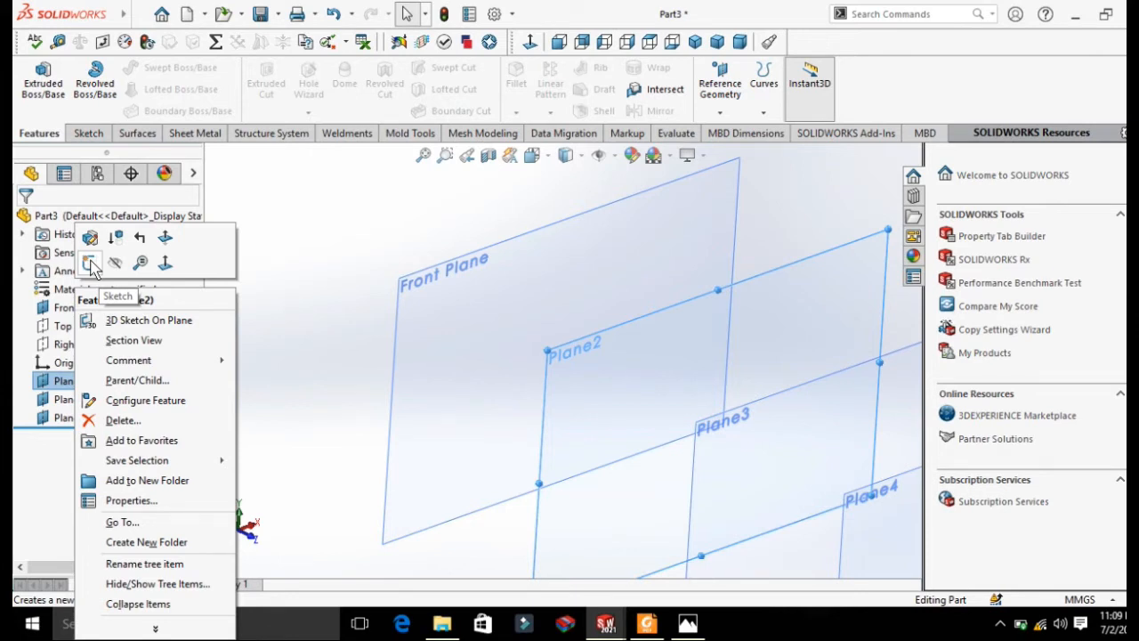
pyautogui.click(90, 263)
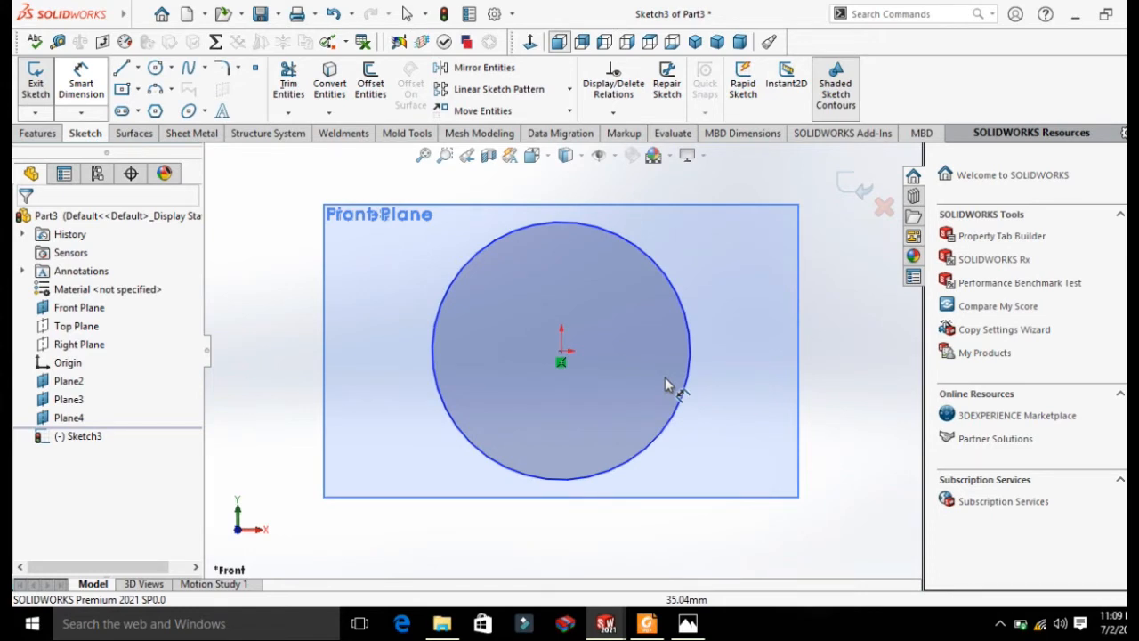
# Dimension the diameter of the circle on the Front Plane and close the sketch
pyautogui.click(666, 383)
pyautogui.click(747, 354)
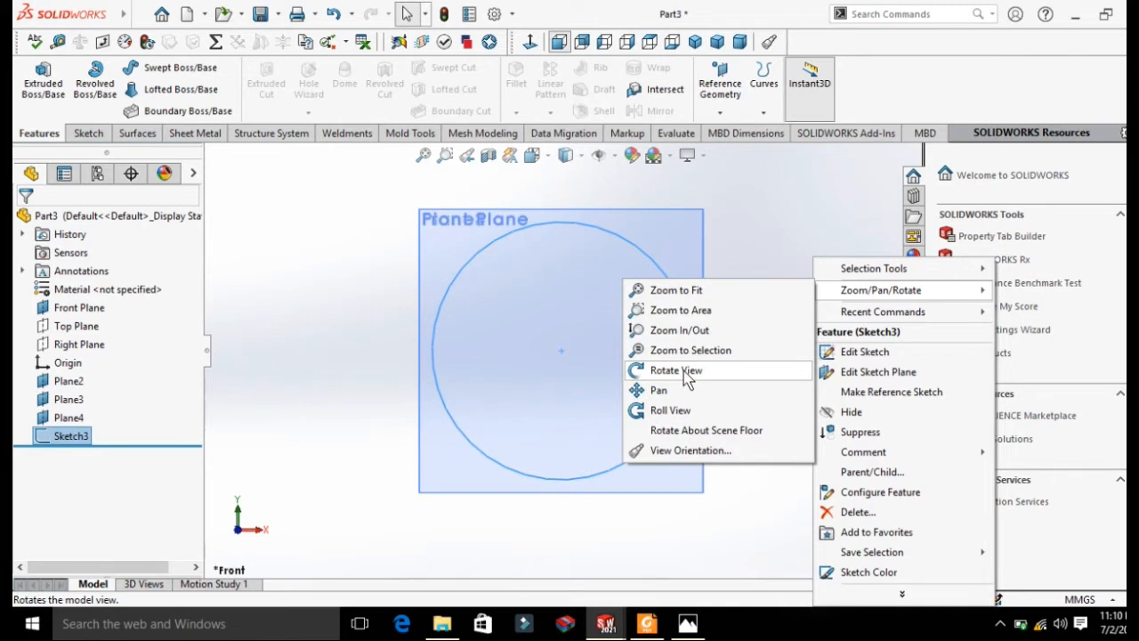
pyautogui.click(687, 371)
pyautogui.moveTo(686, 378); pyautogui.dragTo(780, 310)
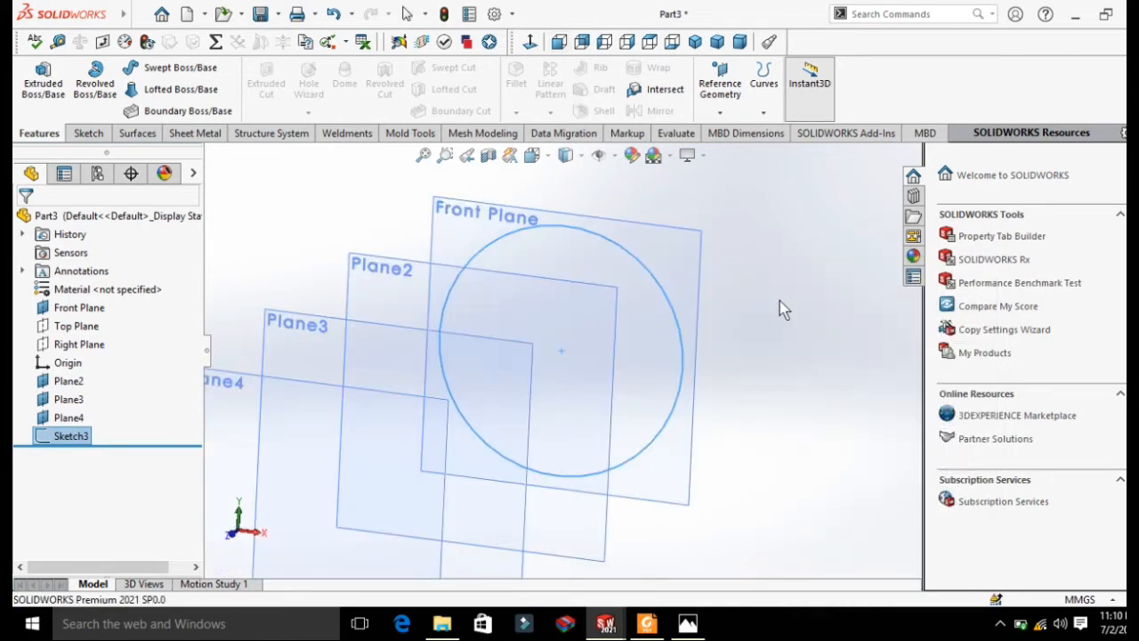
pyautogui.rightClick(780, 301)
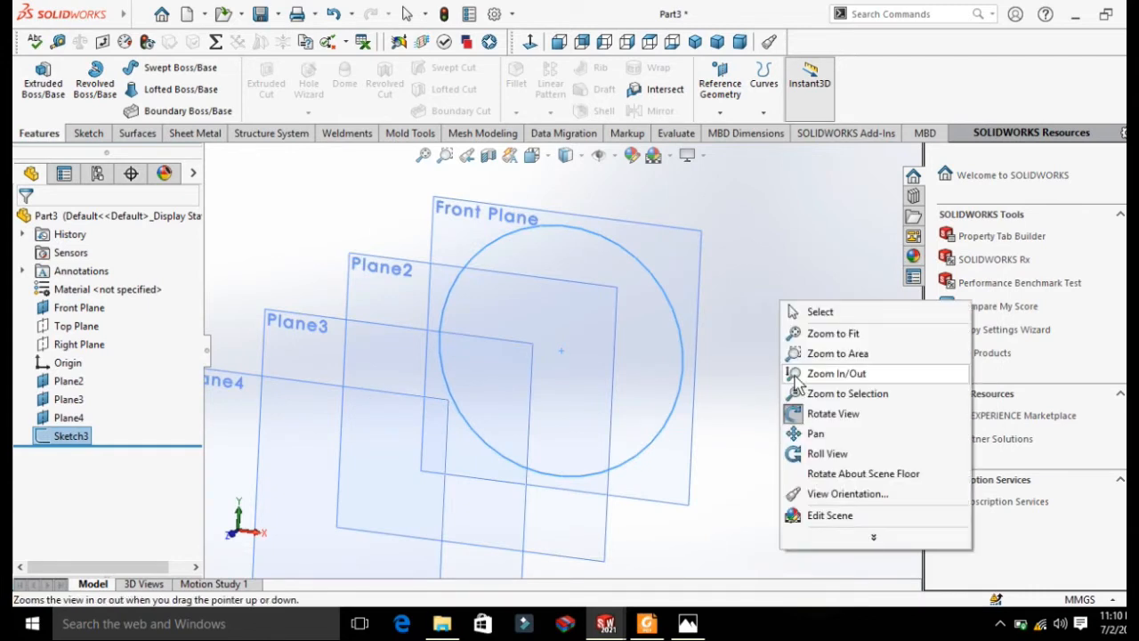
pyautogui.click(795, 374)
pyautogui.moveTo(623, 356); pyautogui.dragTo(614, 304)
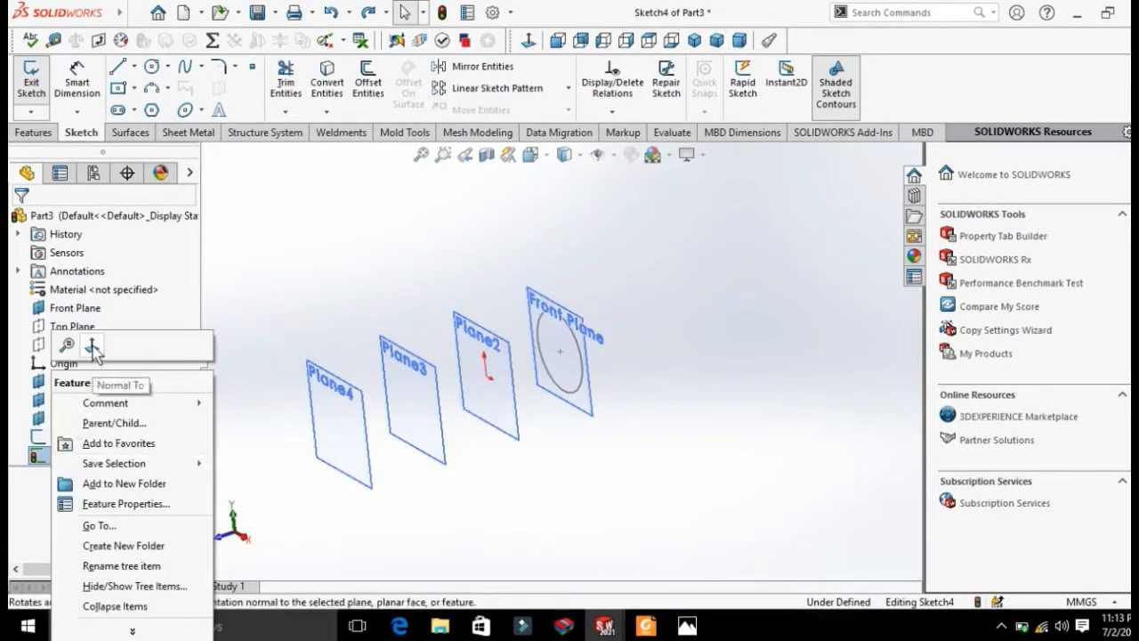
# Sketch a circle about 93 mm in diameter centred on the origin of Plane2, dimension its diameter and close the sketch
pyautogui.click(96, 356)
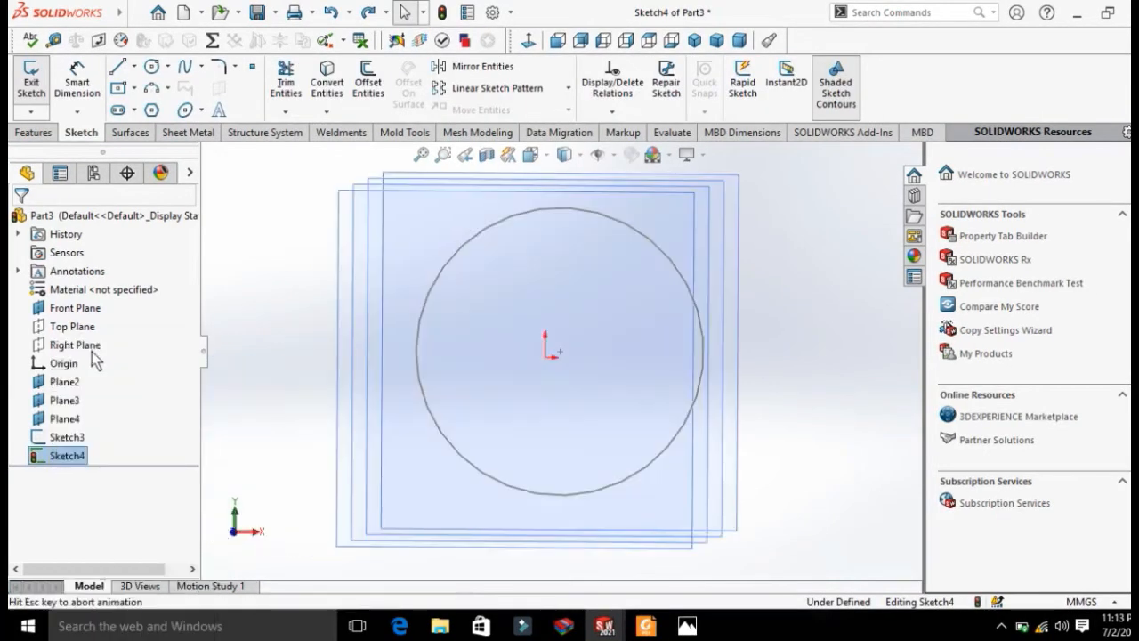
pyautogui.click(155, 69)
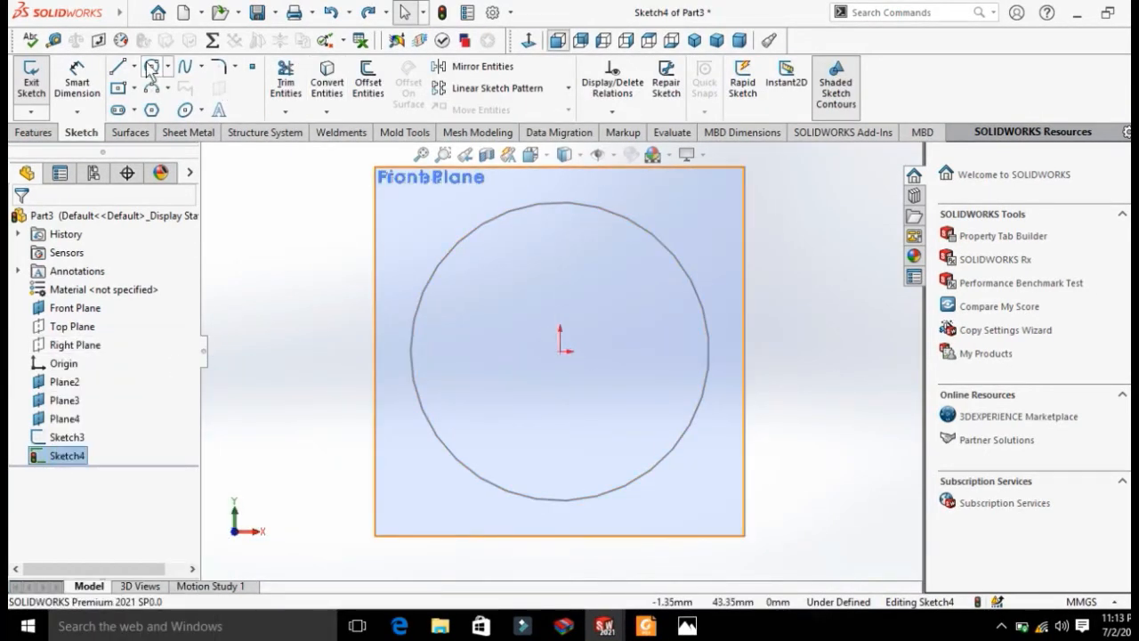
pyautogui.click(561, 350)
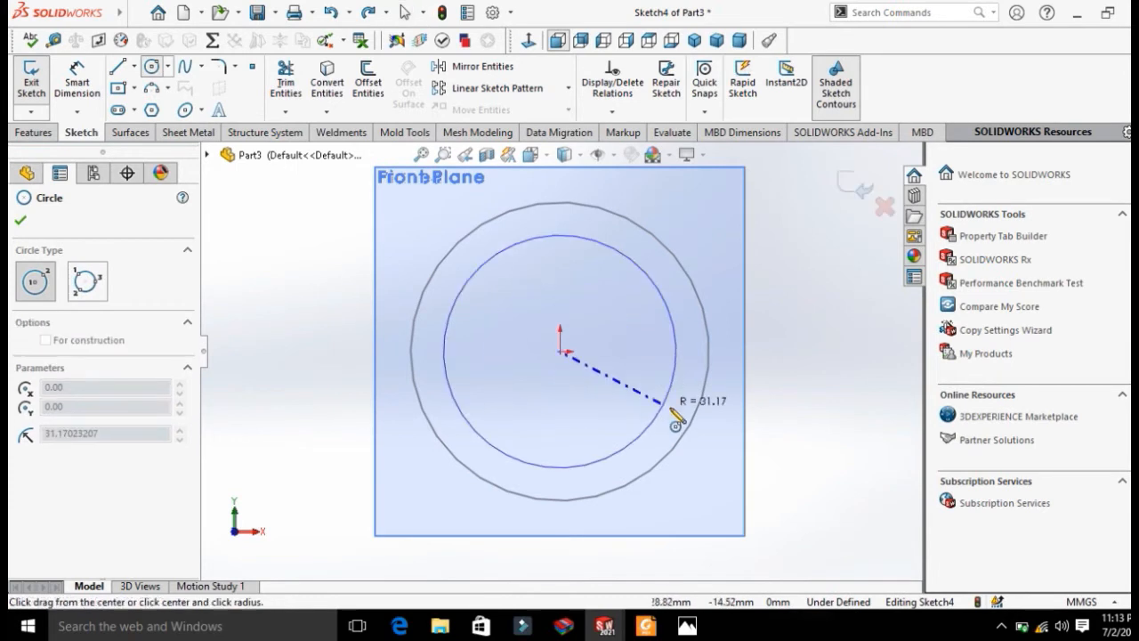
pyautogui.click(727, 435)
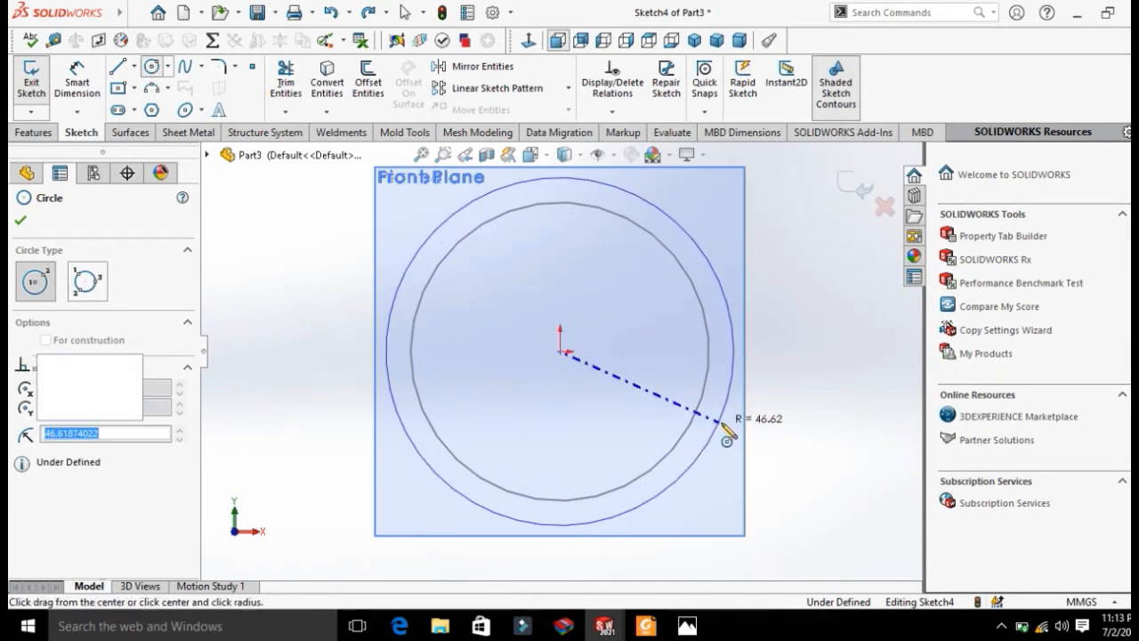
pyautogui.click(77, 80)
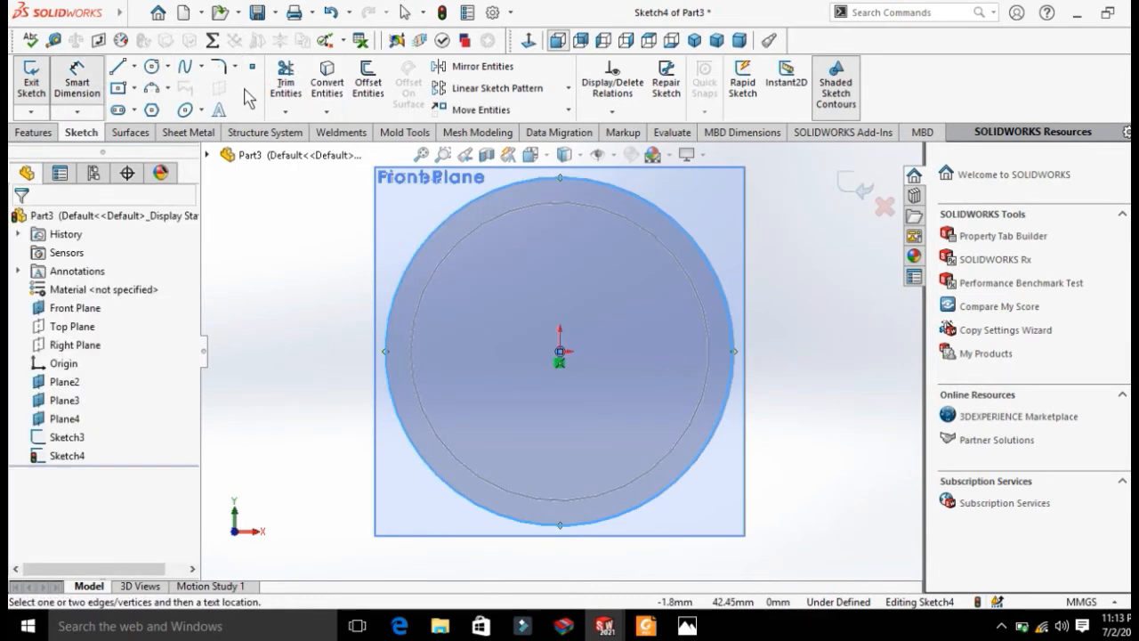
pyautogui.click(724, 284)
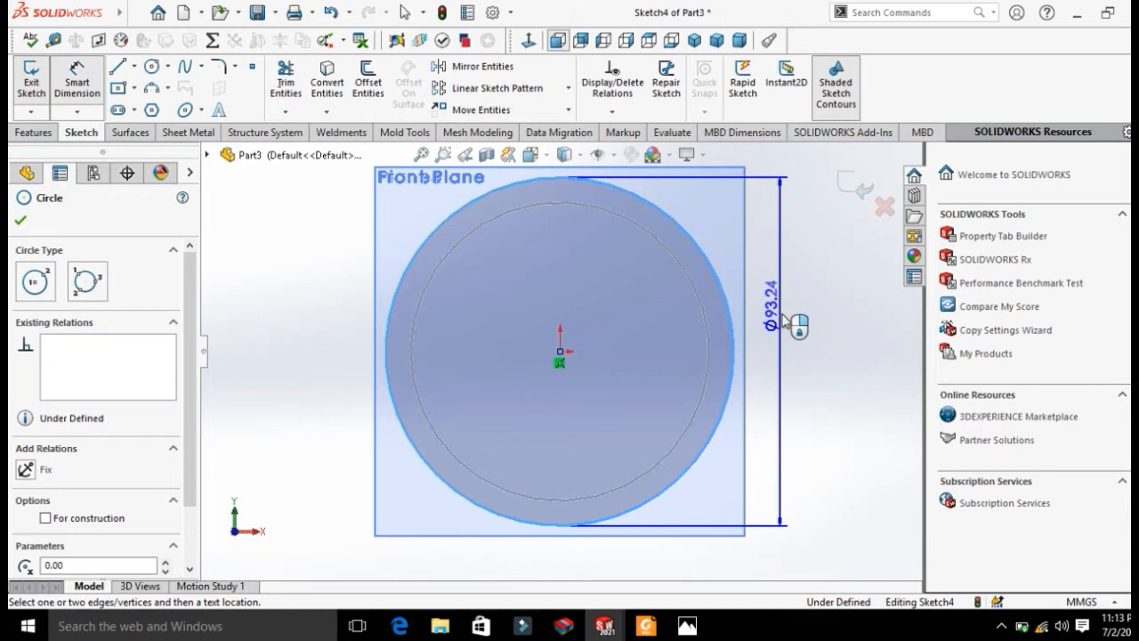
pyautogui.click(785, 322)
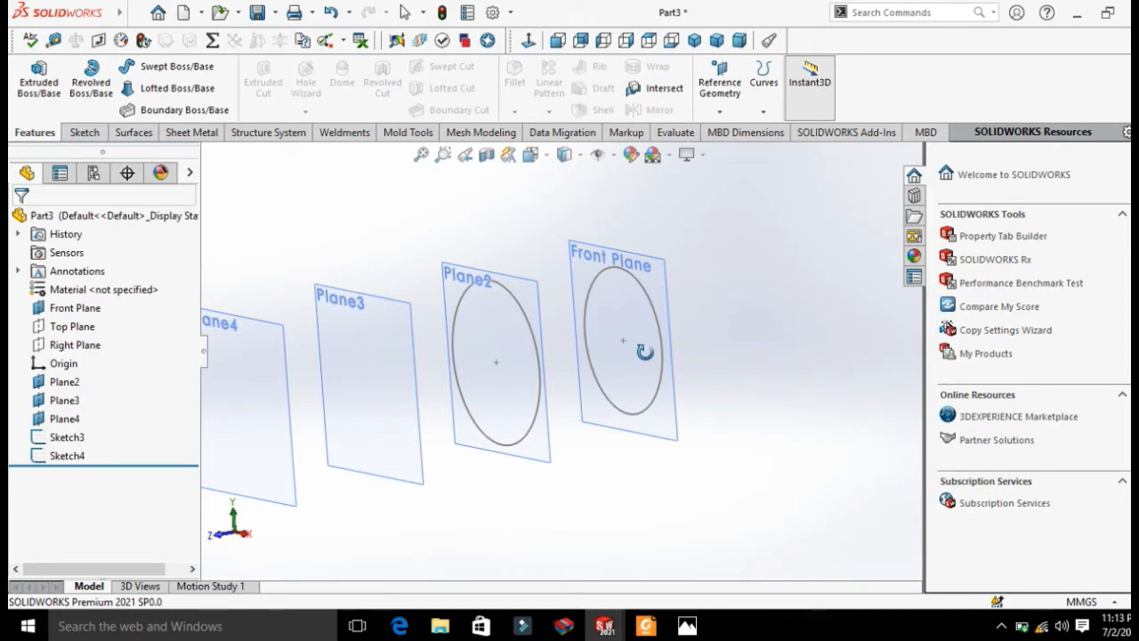
pyautogui.rightClick(687, 326)
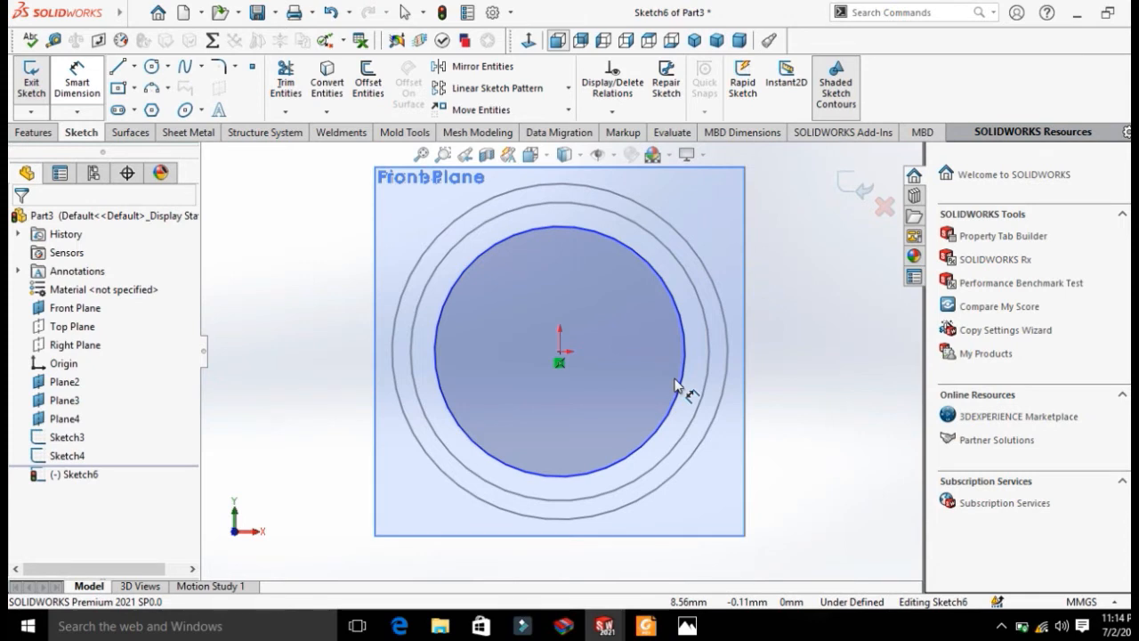
# Set the diameter of the circle on Plane3 to 60 mm and close the sketch
pyautogui.click(675, 384)
pyautogui.click(767, 360)
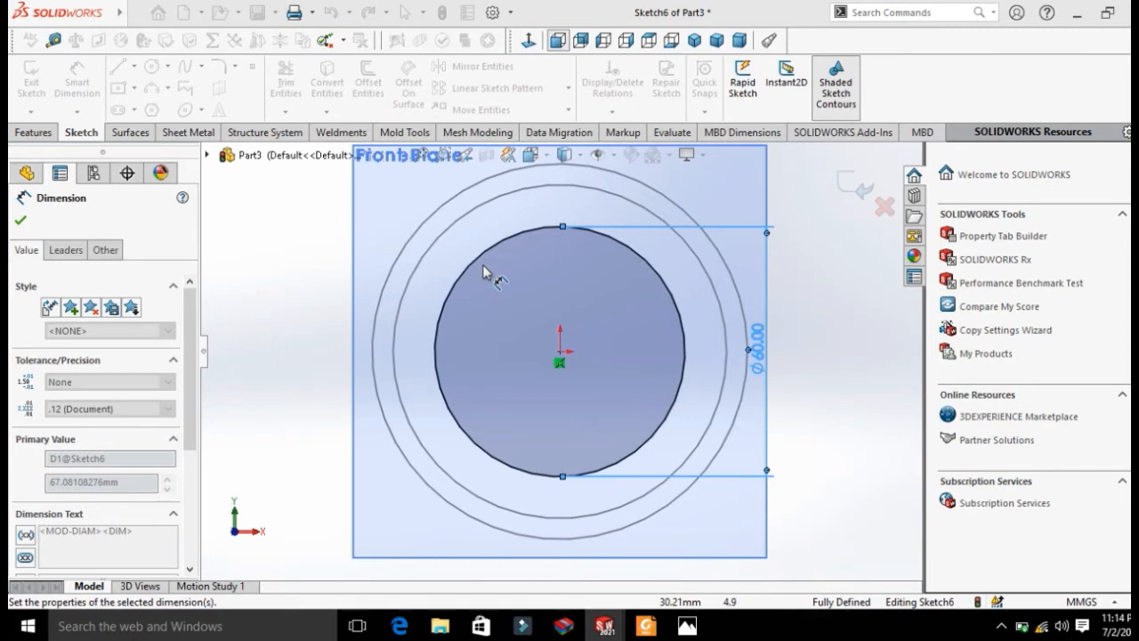
pyautogui.press('Escape')
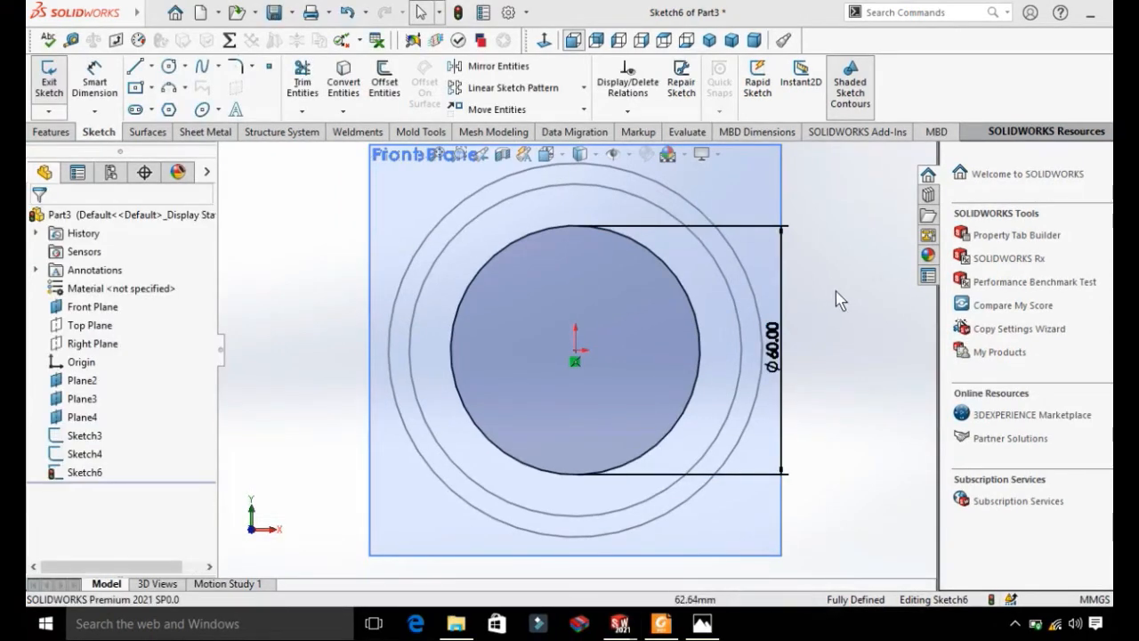
pyautogui.rightClick(841, 305)
pyautogui.click(861, 189)
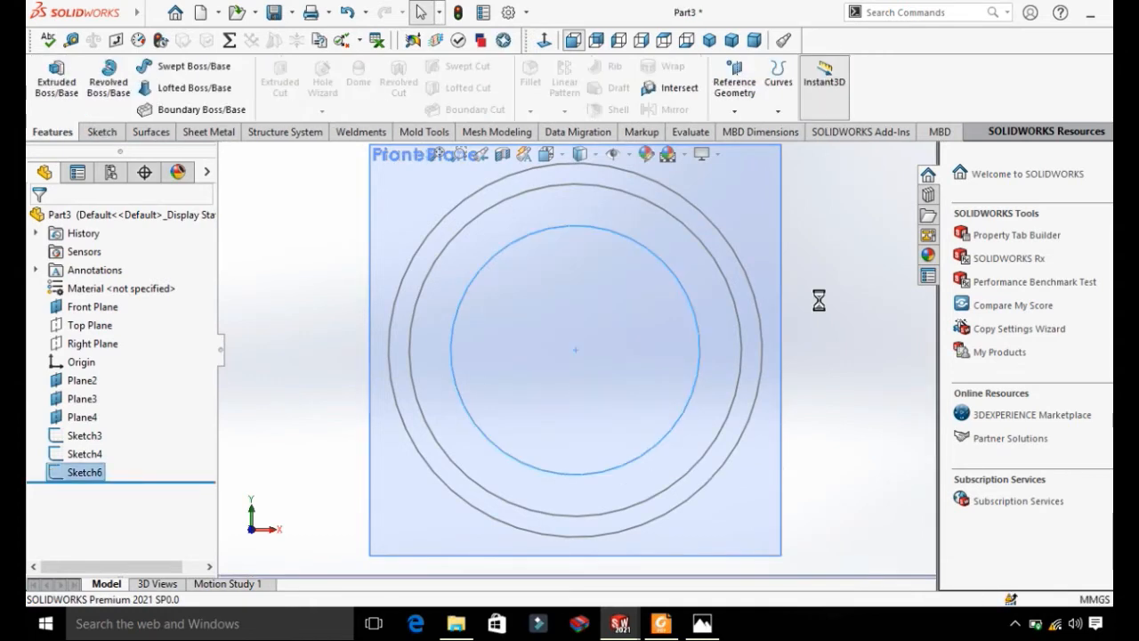
pyautogui.rightClick(819, 302)
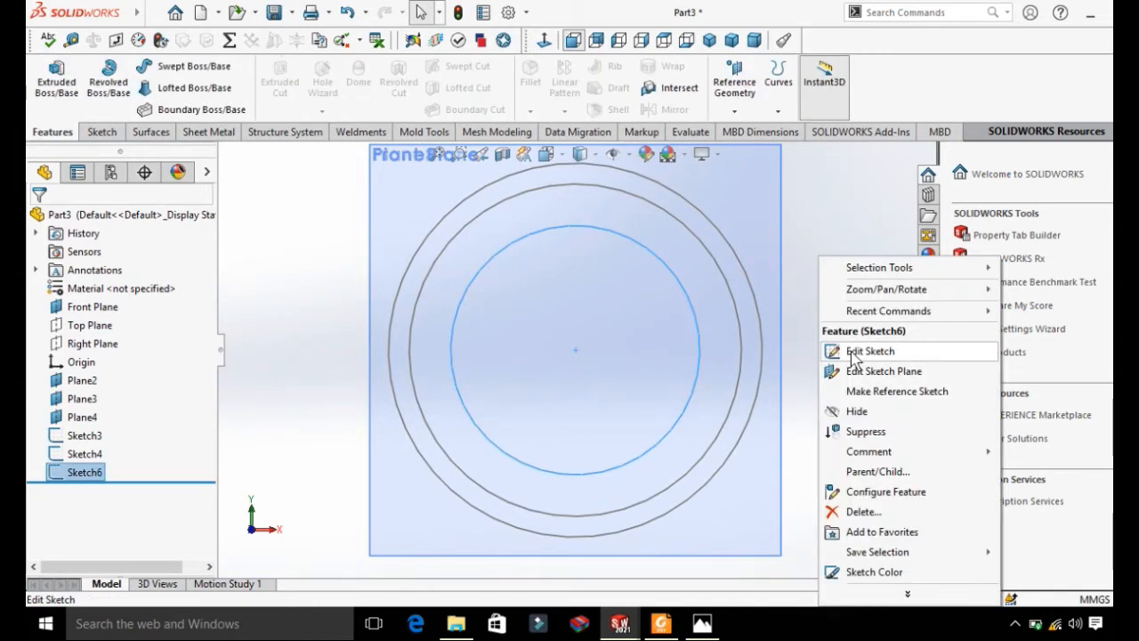
pyautogui.click(712, 370)
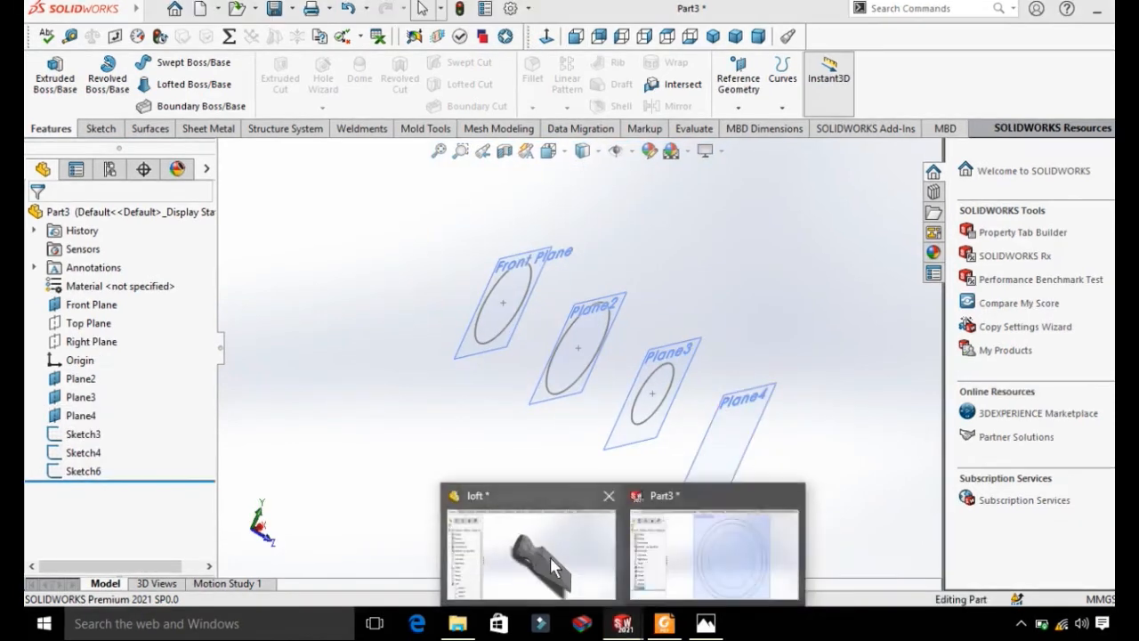
# Switch to Photos and examine the reference image Chisel.PNG for the shape of the next profile
pyautogui.click(549, 556)
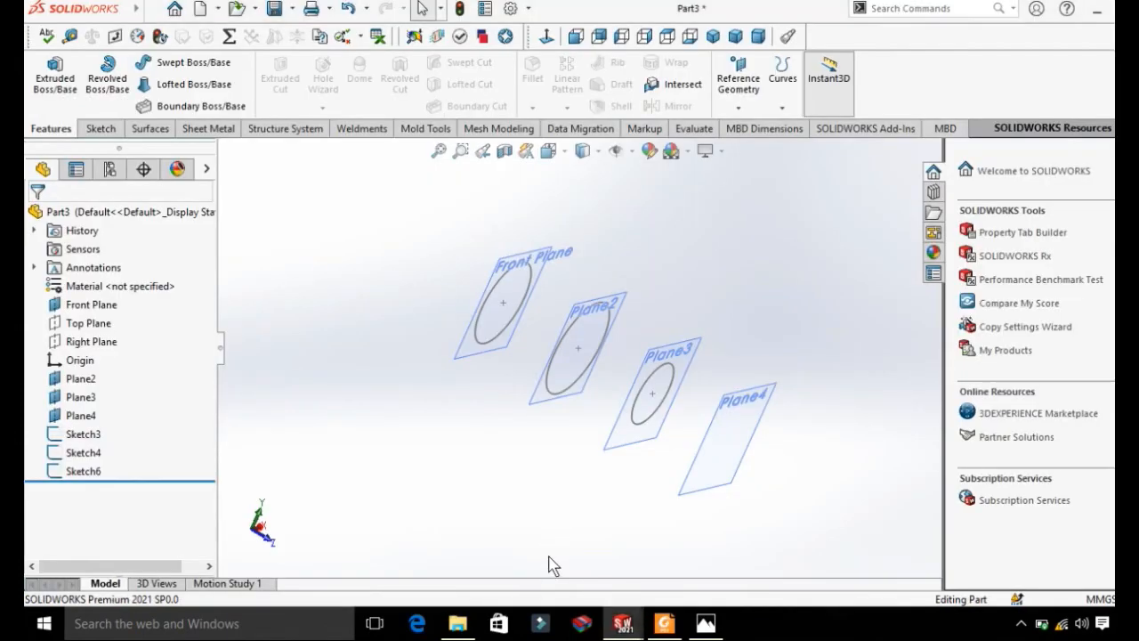
pyautogui.moveTo(705, 625)
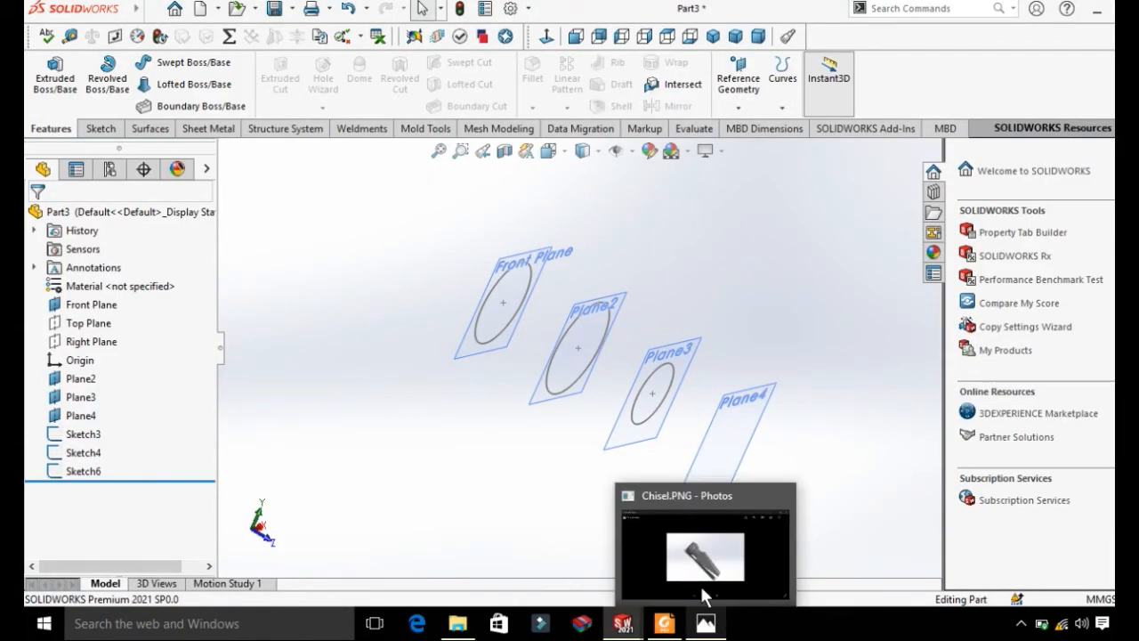
pyautogui.click(705, 594)
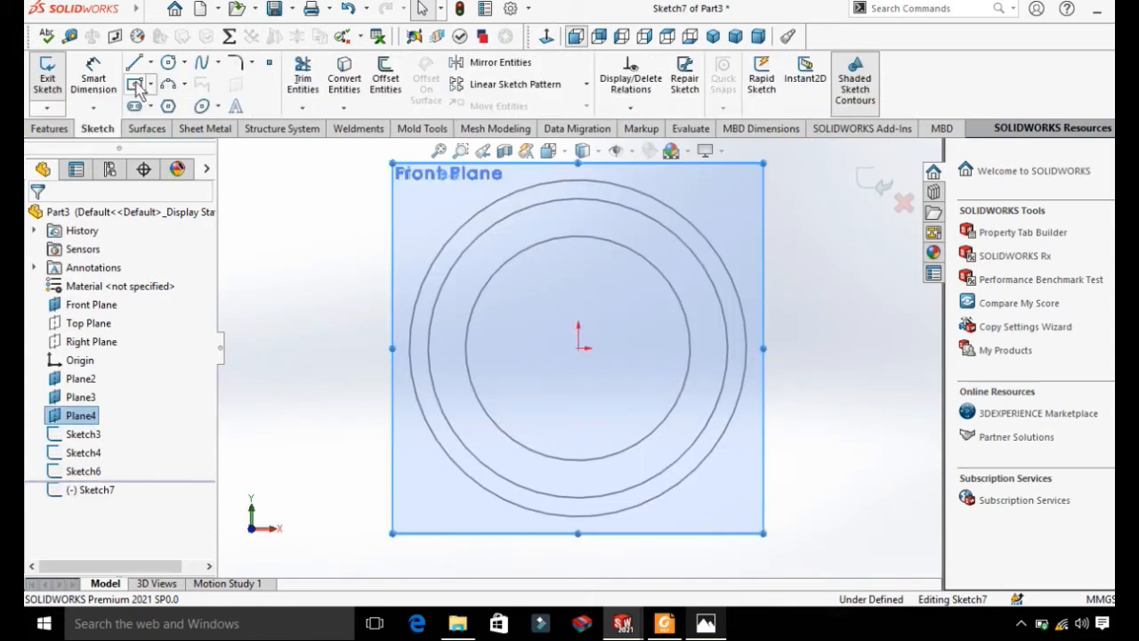
# Sketch a center rectangle about 82 mm wide from the origin on Plane4 and set its height to 80 mm
pyautogui.click(135, 84)
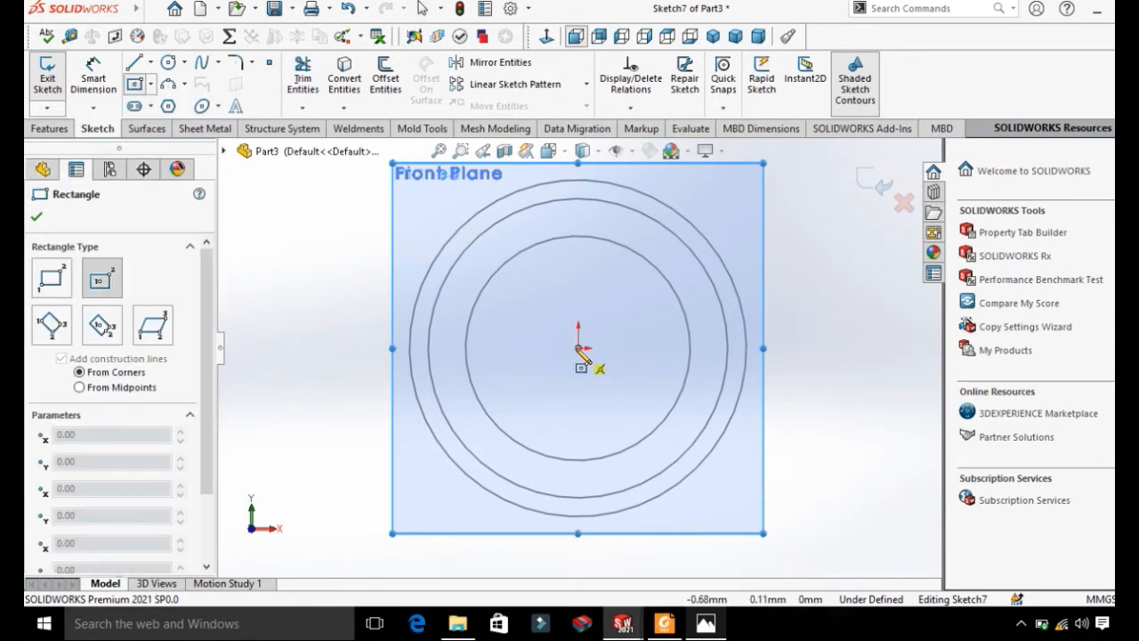
pyautogui.click(577, 348)
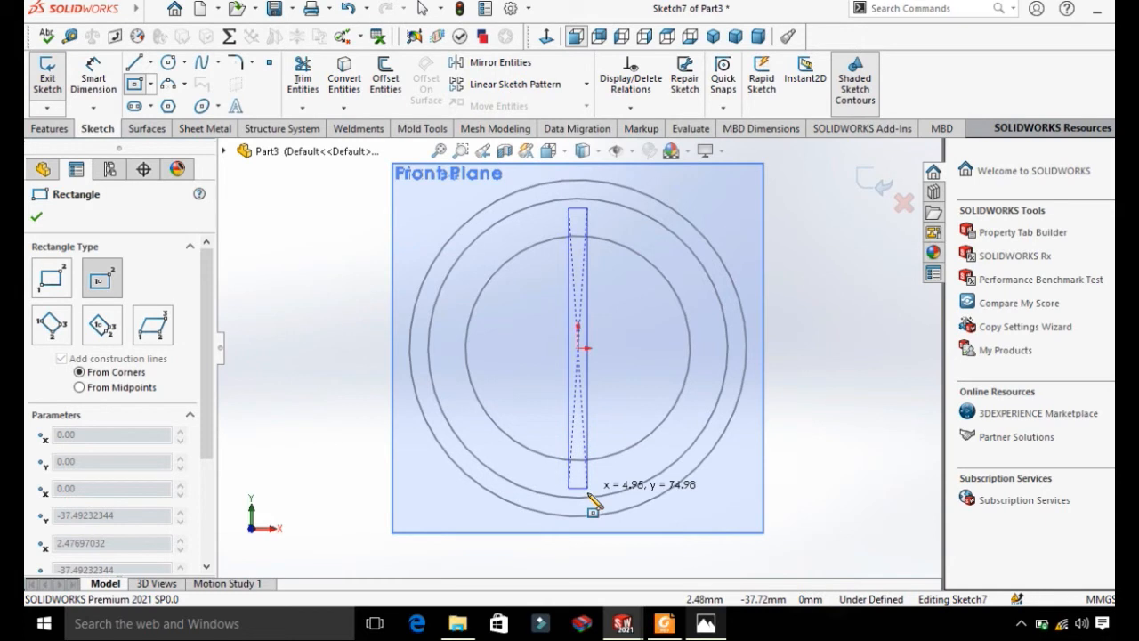
pyautogui.click(734, 499)
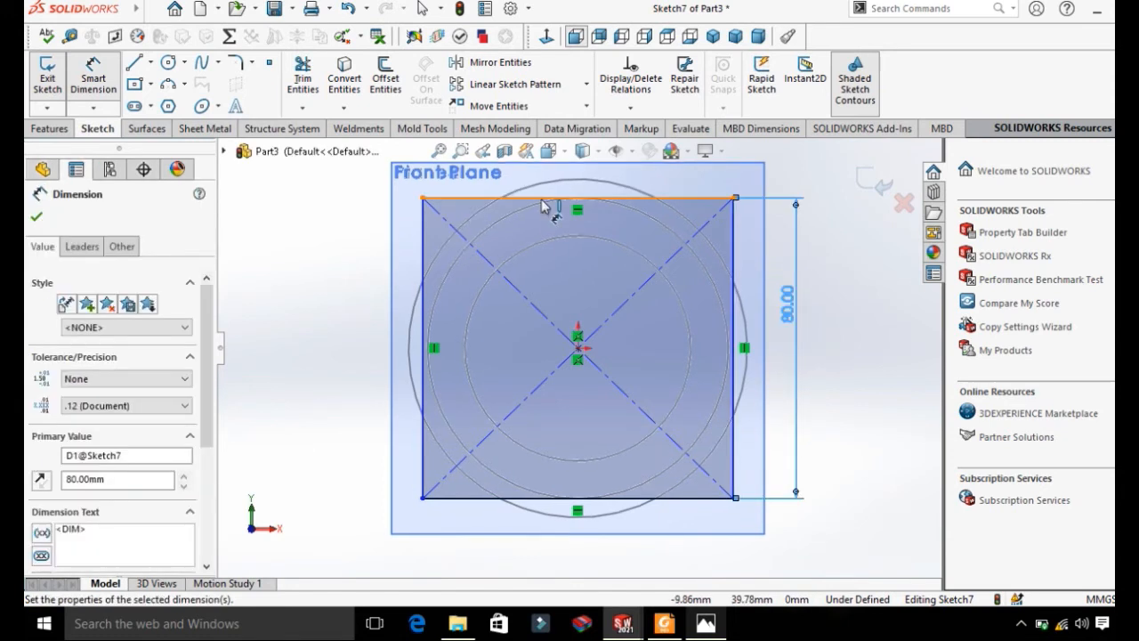
# Set the width of the rectangle on Plane4 to 82 mm and close the sketch
pyautogui.click(543, 199)
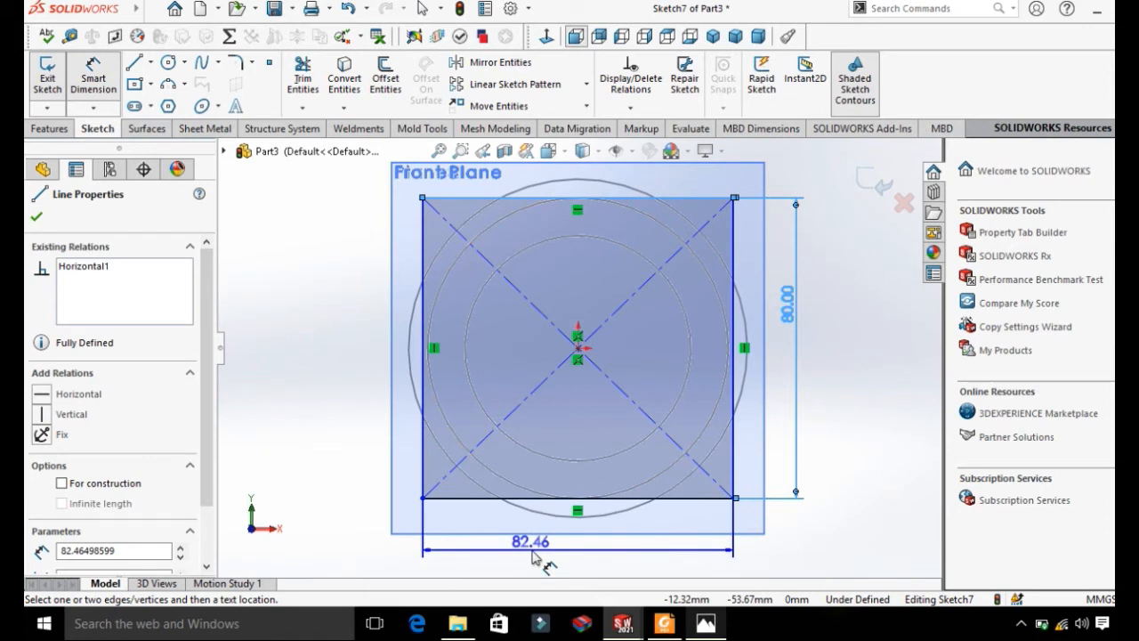
pyautogui.click(534, 557)
pyautogui.write('82')
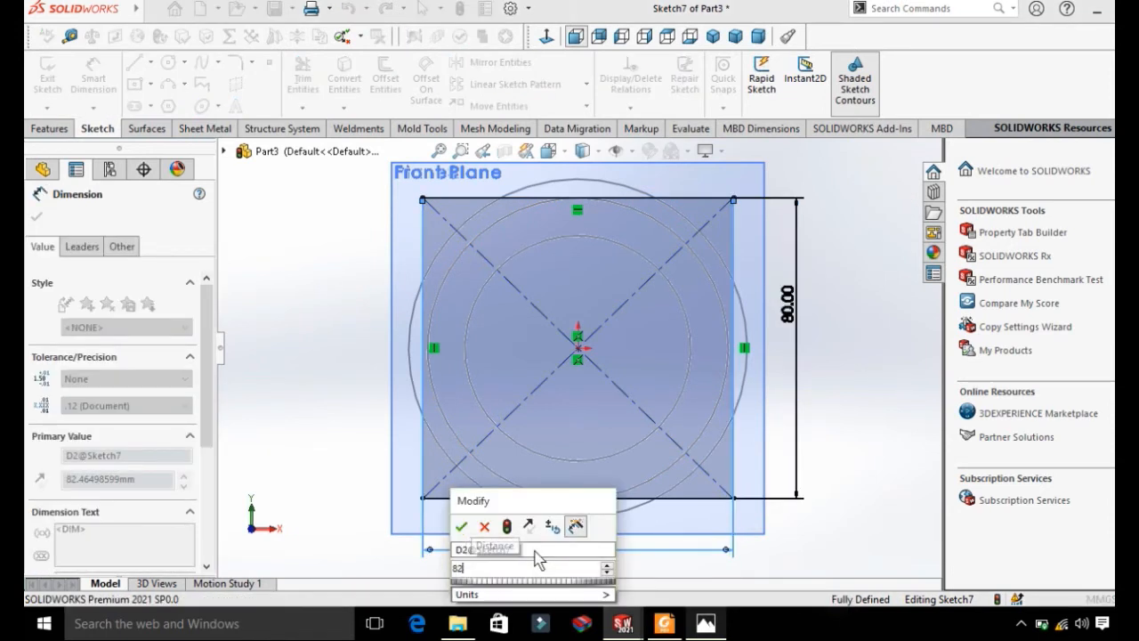
pyautogui.press('Return')
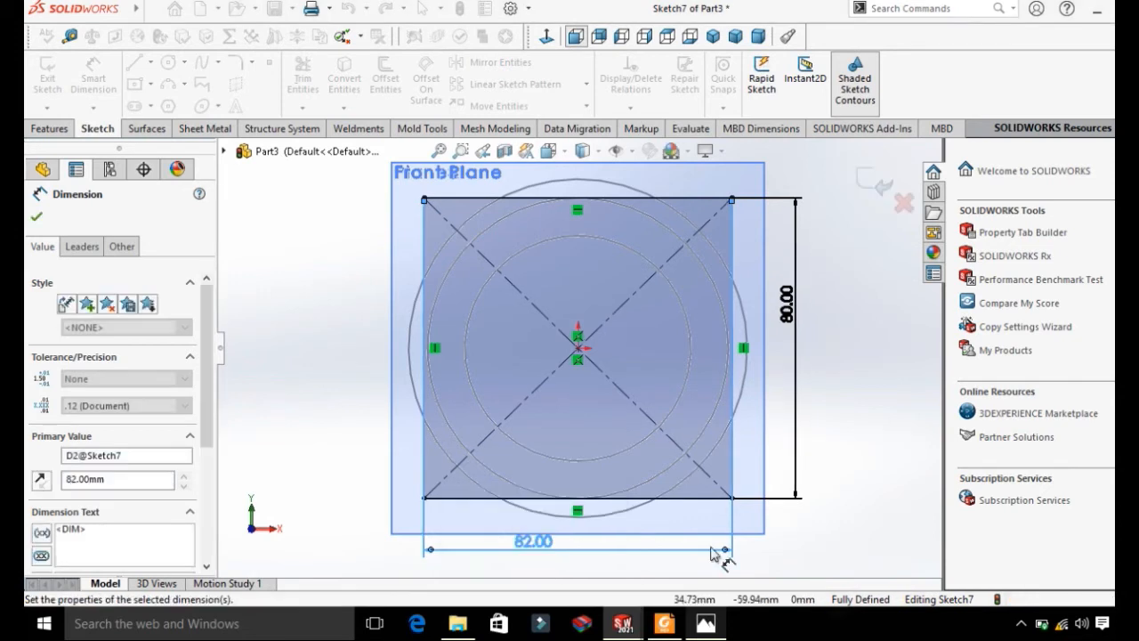
pyautogui.click(35, 218)
# Start a Lofted Boss/Base with the circles on the Front Plane, Plane2 and Plane3 and the rectangle on Plane4 as profiles, in that order
pyautogui.rightClick(843, 254)
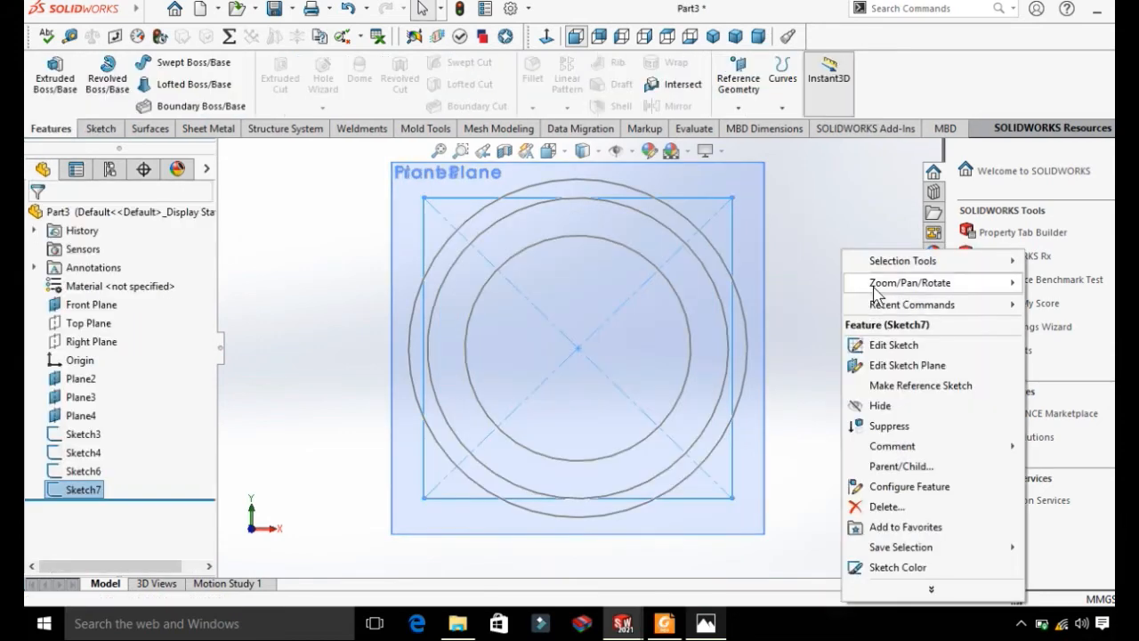
pyautogui.moveTo(875, 285)
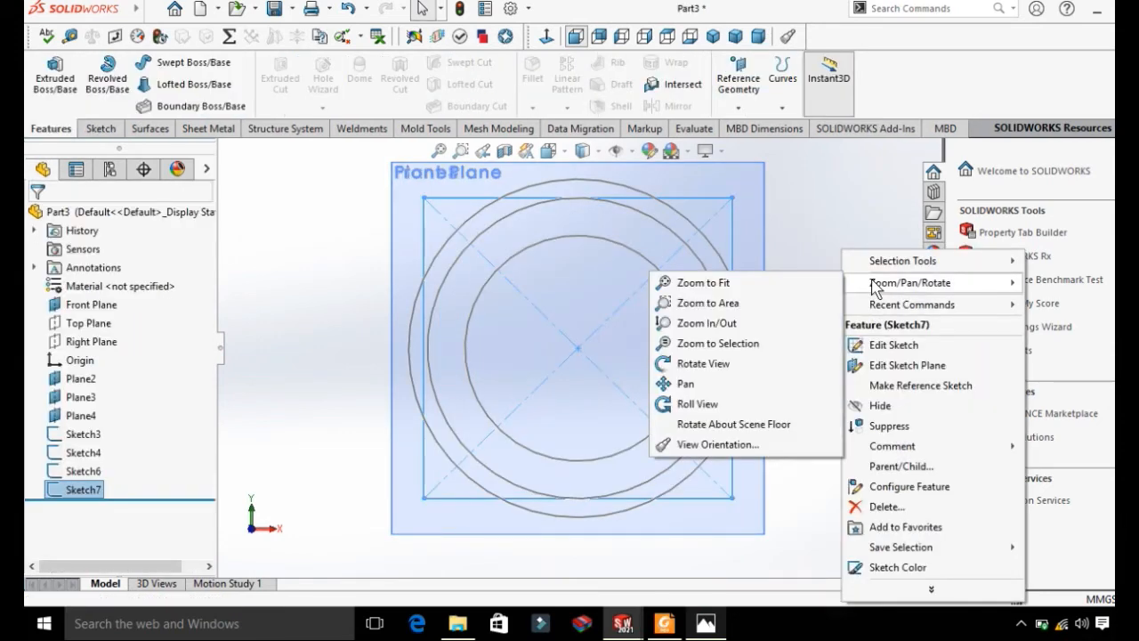
pyautogui.click(700, 363)
pyautogui.moveTo(712, 356)
pyautogui.mouseDown()
pyautogui.moveTo(803, 318)
pyautogui.moveTo(679, 307)
pyautogui.mouseUp()
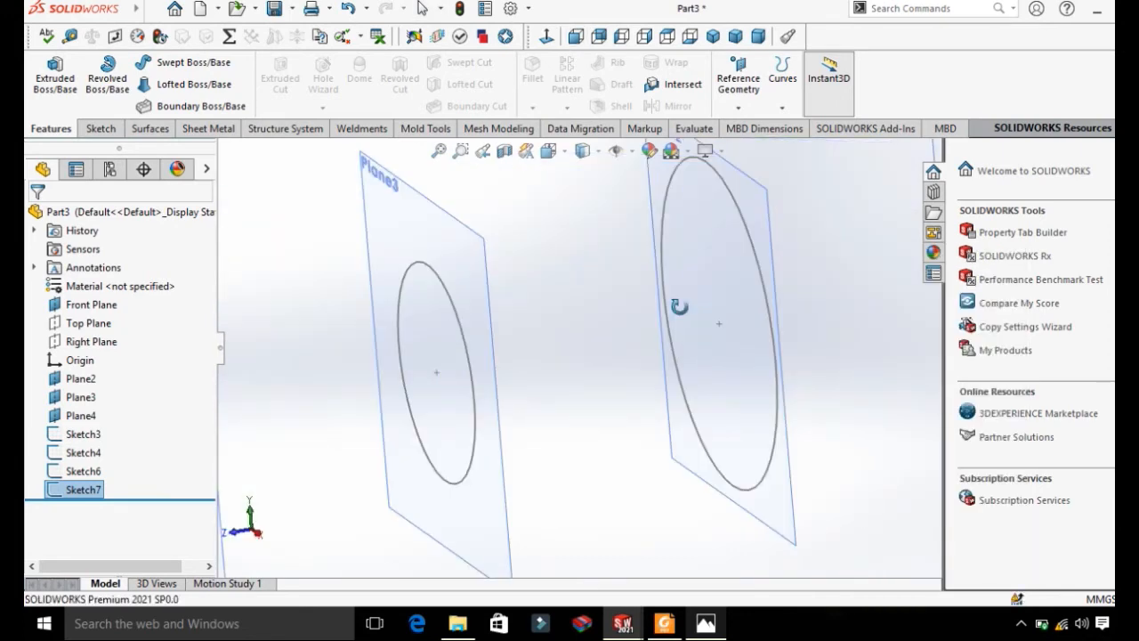
pyautogui.scroll(4, 679, 307)
pyautogui.scroll(1, 679, 307)
pyautogui.rightClick(545, 250)
pyautogui.click(567, 260)
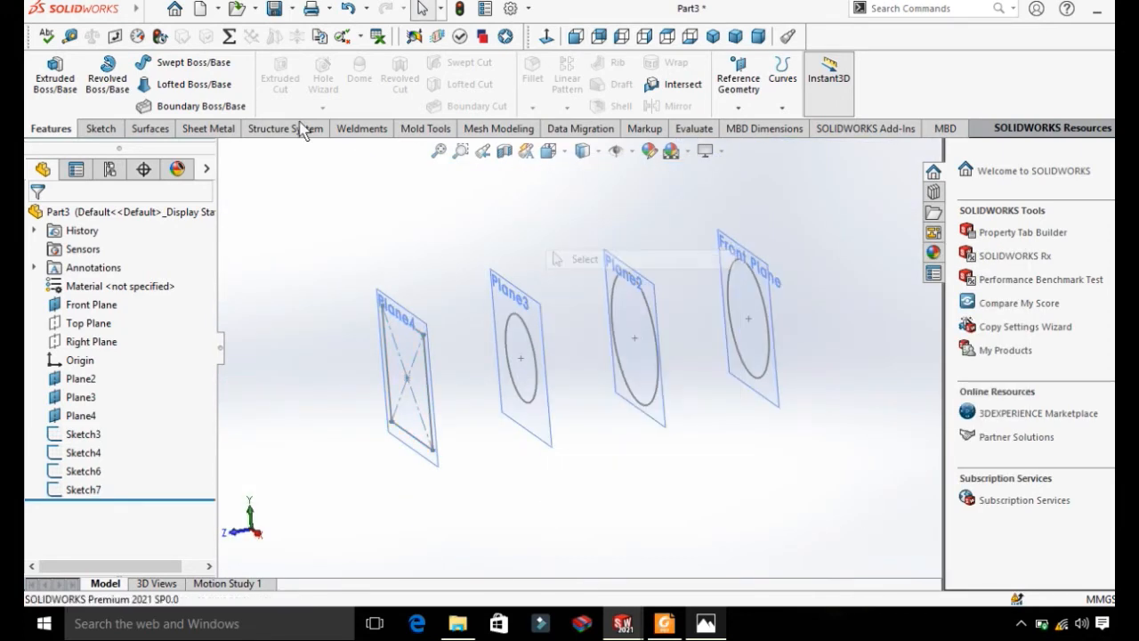
pyautogui.click(96, 129)
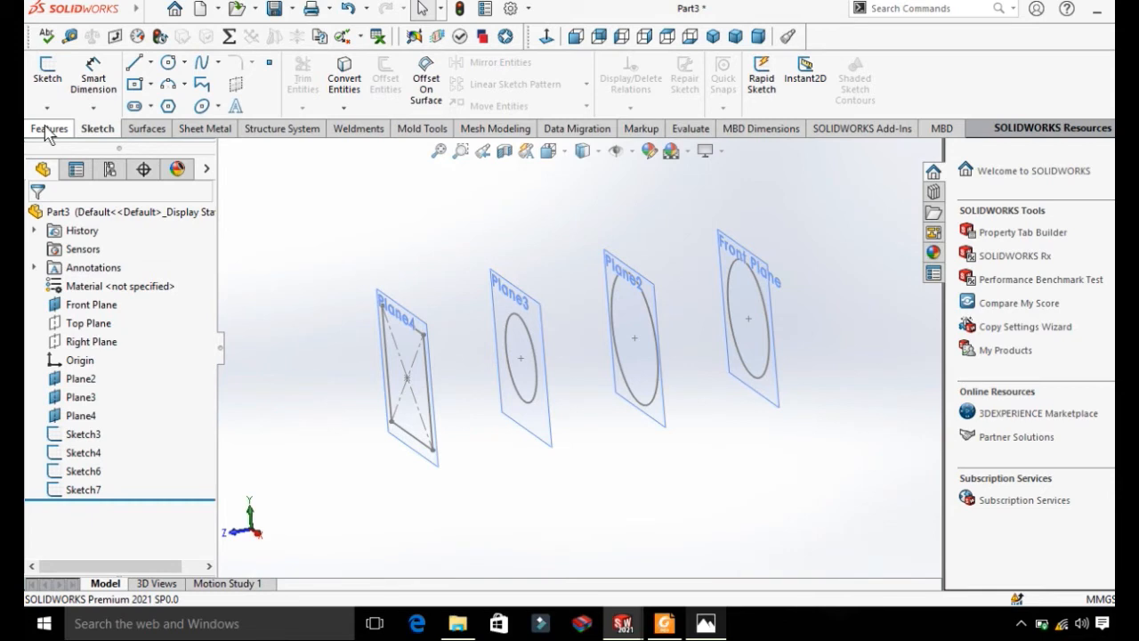
pyautogui.click(49, 130)
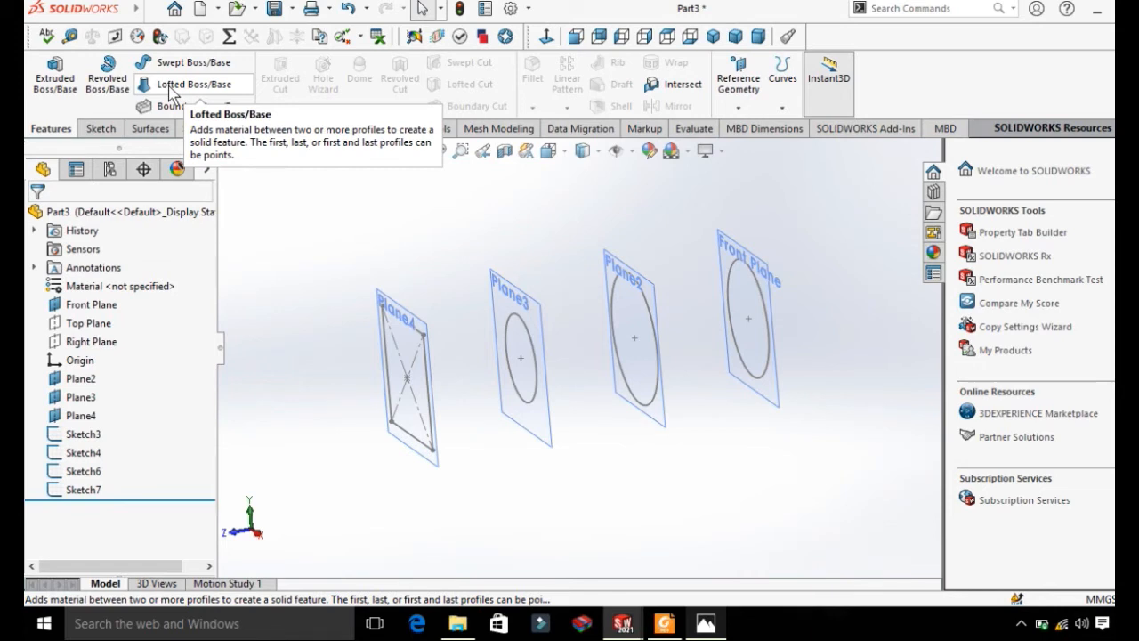
pyautogui.click(172, 89)
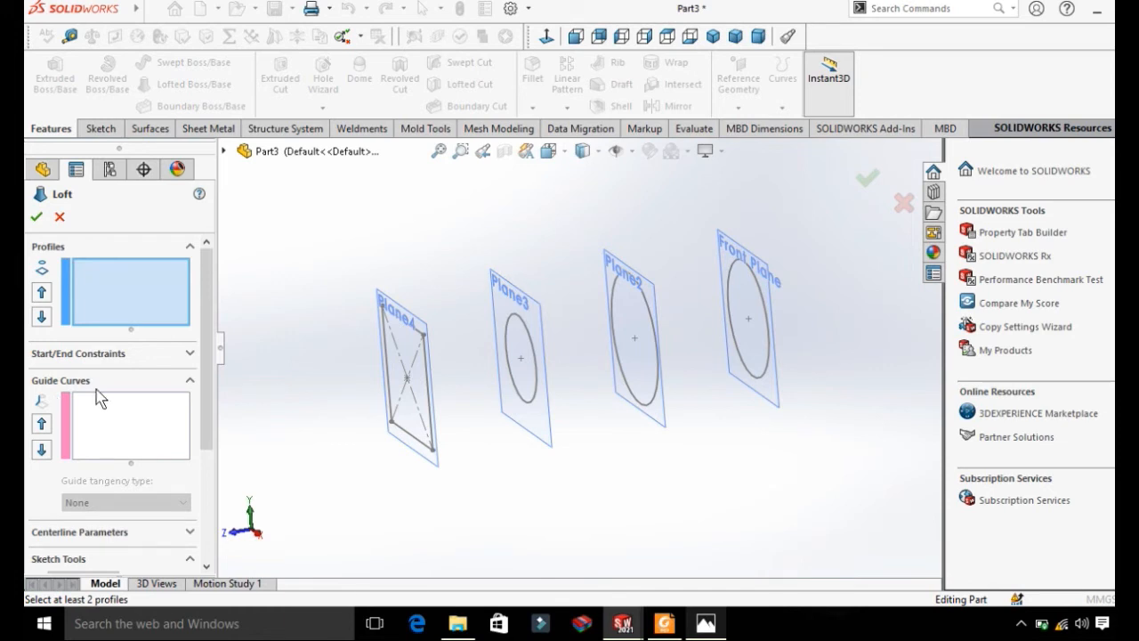
pyautogui.click(125, 297)
pyautogui.click(735, 271)
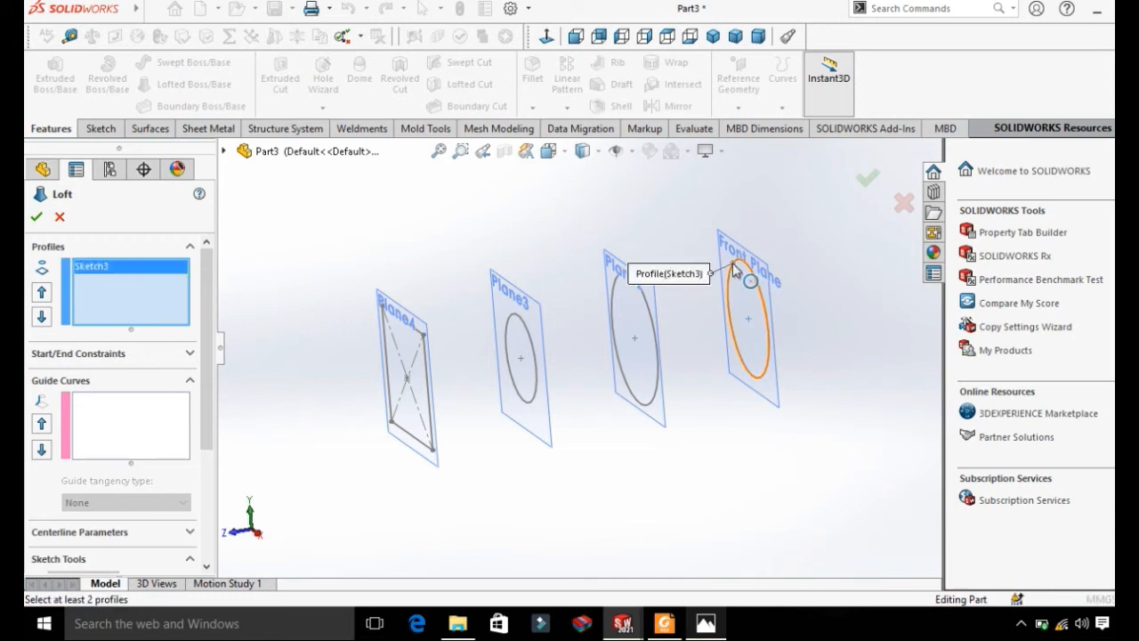
pyautogui.click(646, 300)
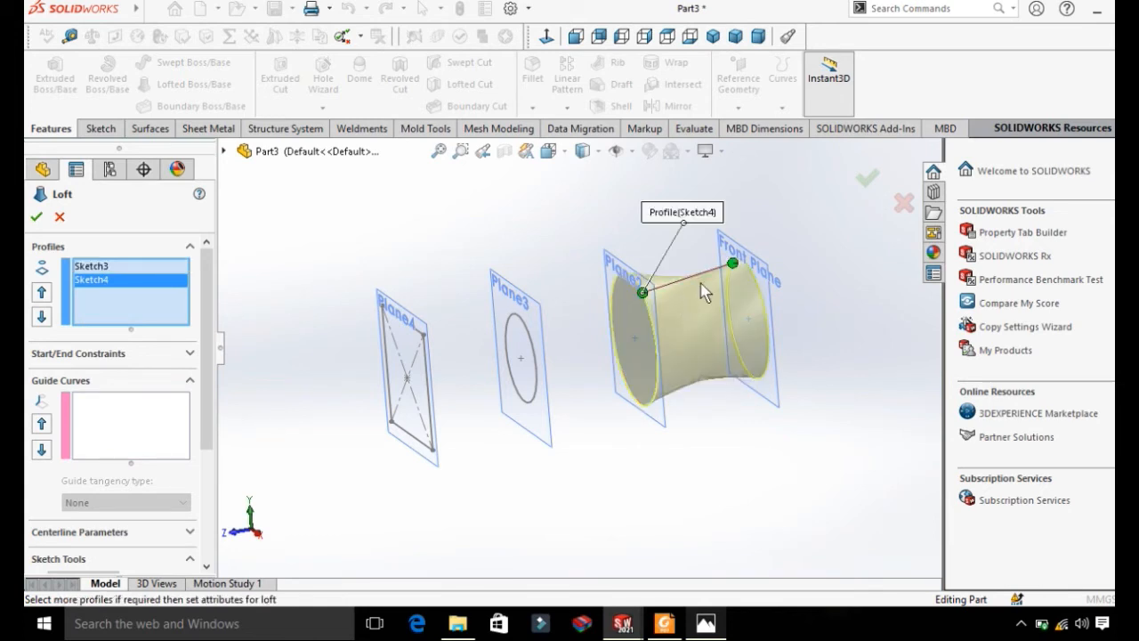
pyautogui.click(525, 328)
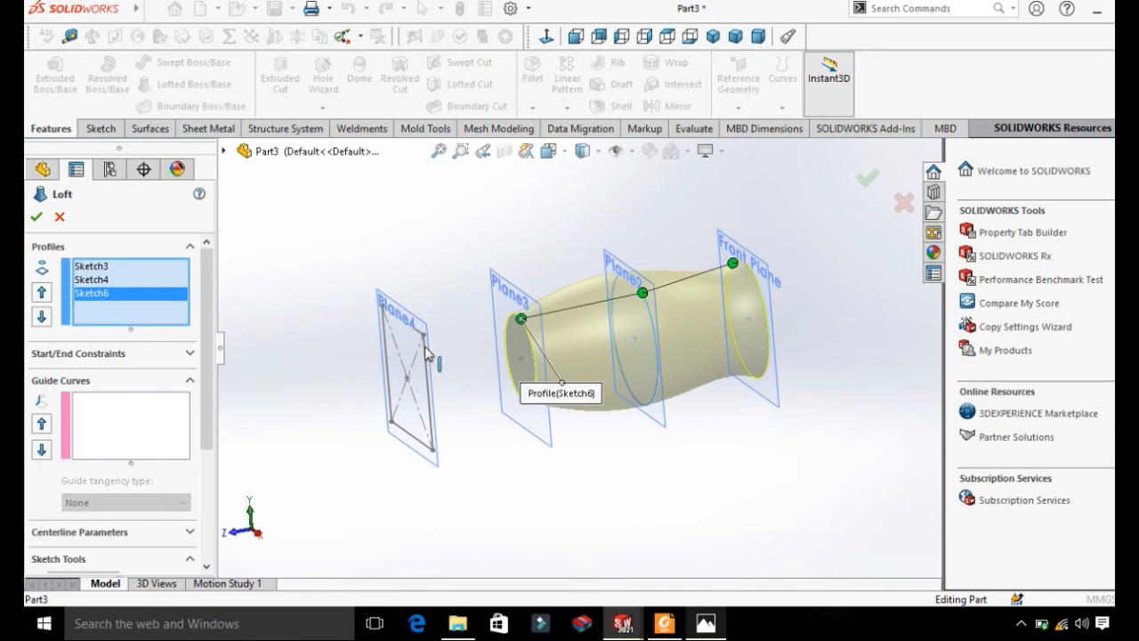
pyautogui.click(424, 346)
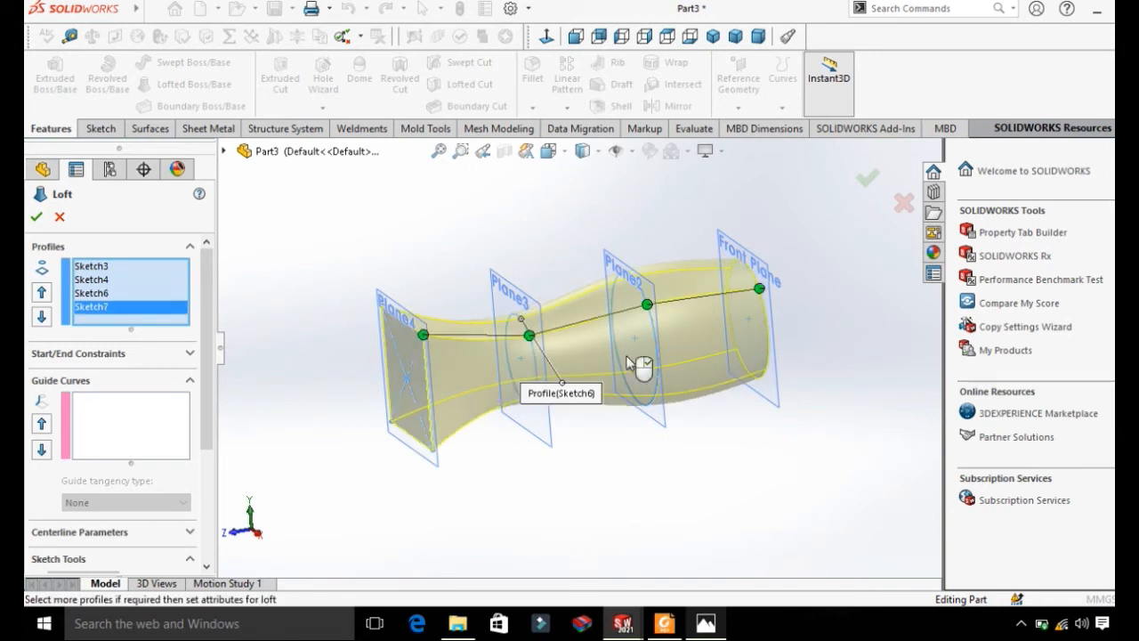
# Reposition the loft connector points along the circles on Plane3 and Plane2 and finish the loft
pyautogui.moveTo(534, 337); pyautogui.dragTo(525, 323)
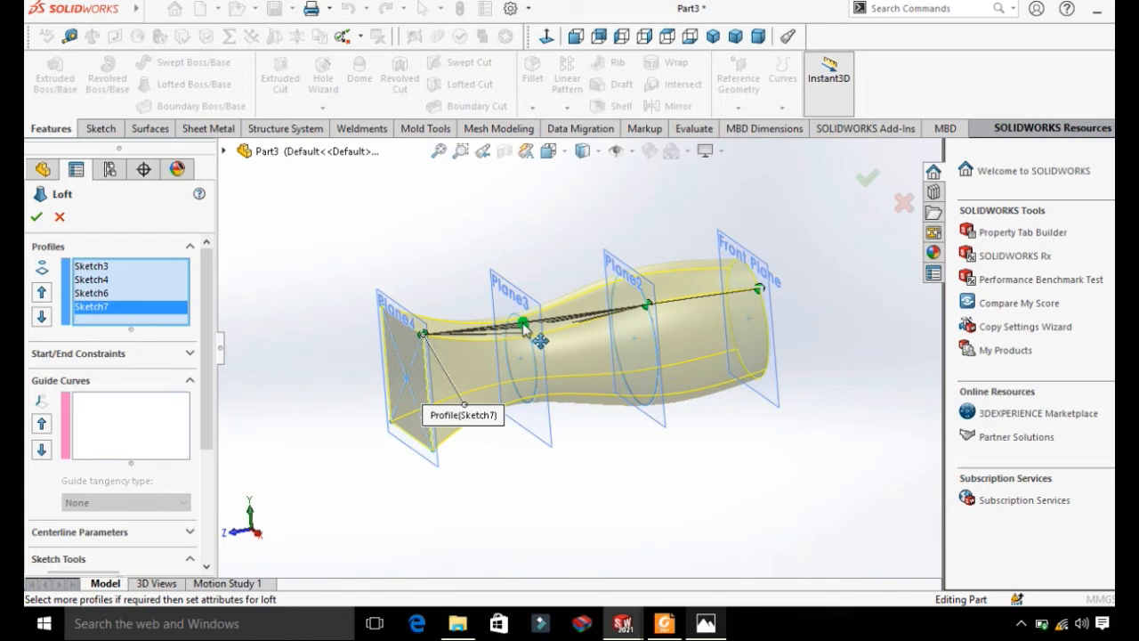
pyautogui.moveTo(424, 335)
pyautogui.mouseDown()
pyautogui.moveTo(468, 437)
pyautogui.moveTo(435, 455)
pyautogui.moveTo(394, 433)
pyautogui.moveTo(394, 338)
pyautogui.moveTo(433, 338)
pyautogui.mouseUp()
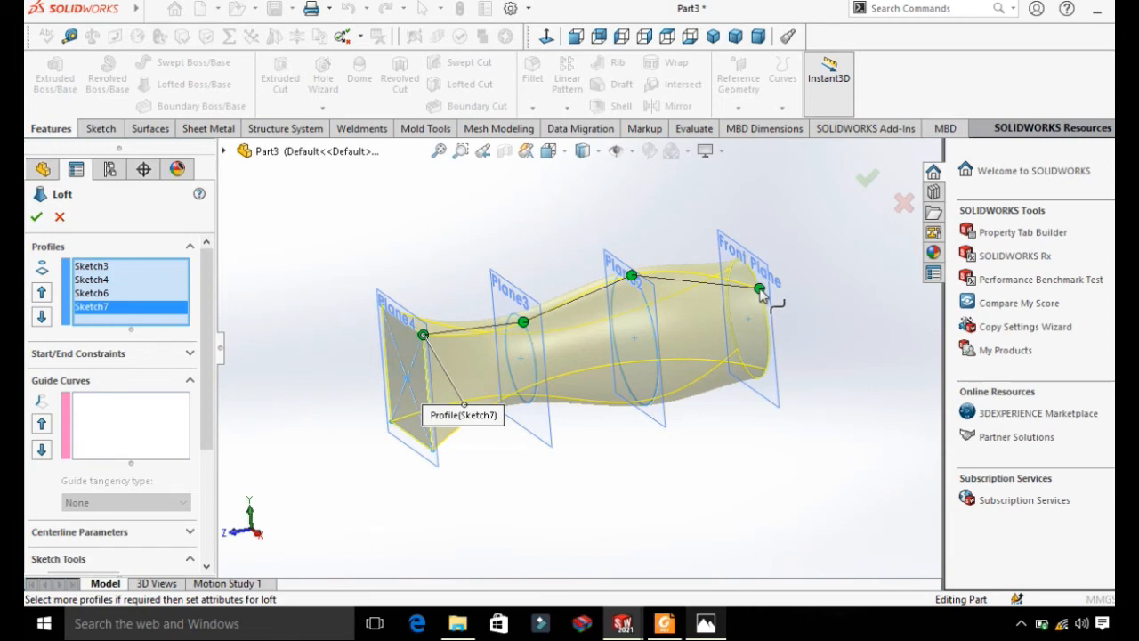
pyautogui.rightClick(760, 290)
# Set Plane2's offset from the Front Plane to 60 mm and adjust Plane3 and Plane4 to equal spacing
pyautogui.rightClick(843, 286)
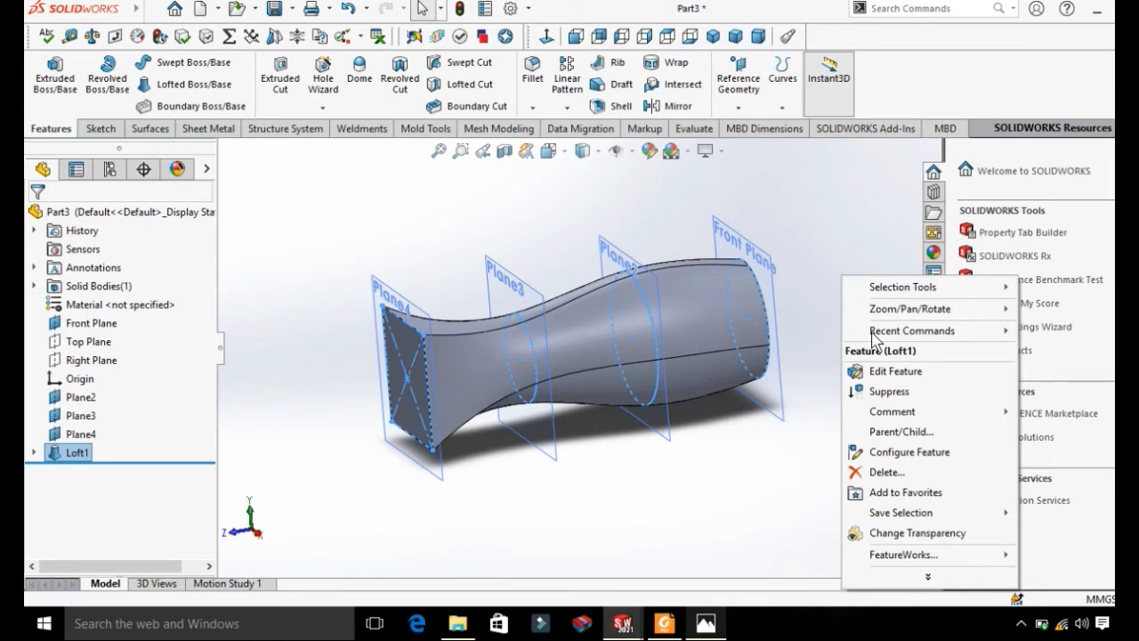
pyautogui.moveTo(485, 298); pyautogui.dragTo(746, 422, button='middle')
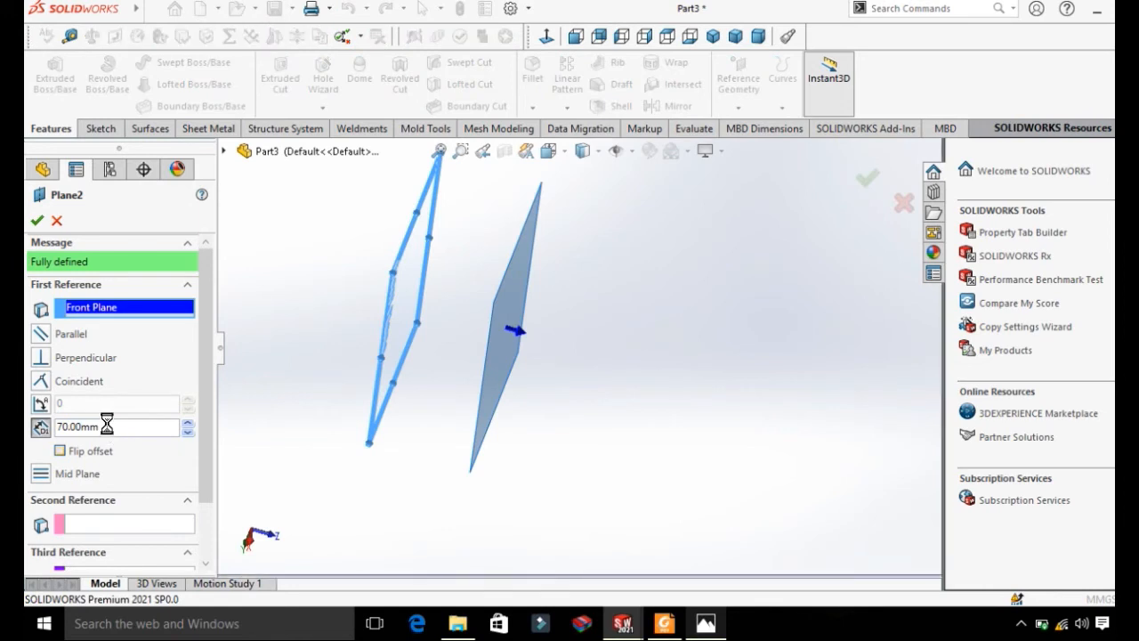
pyautogui.moveTo(105, 424); pyautogui.dragTo(52, 433)
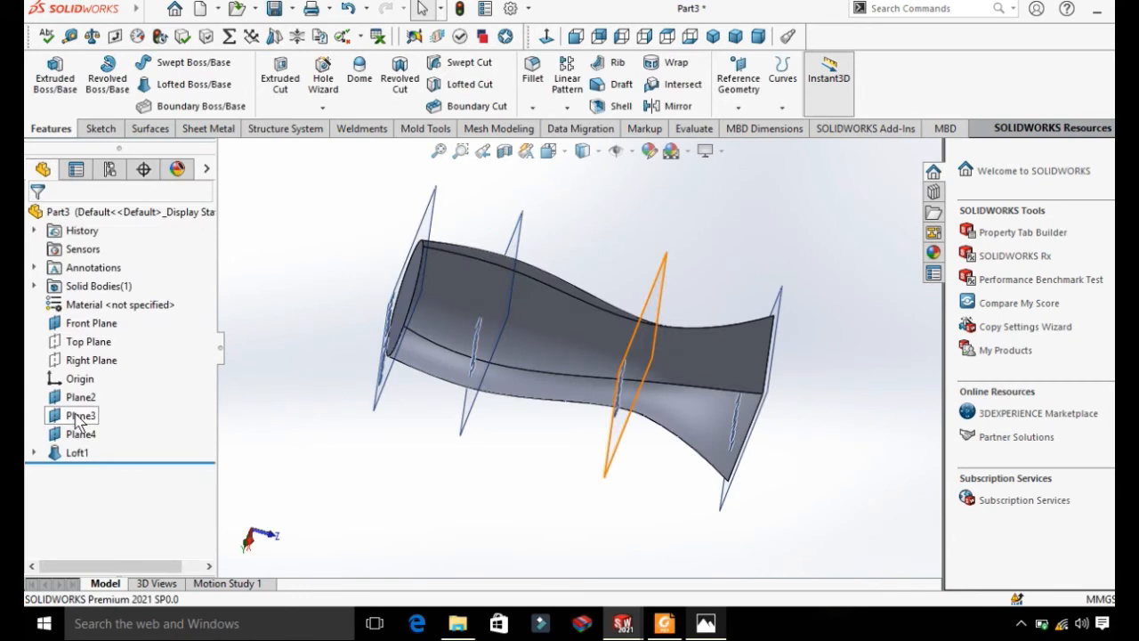
pyautogui.rightClick(79, 418)
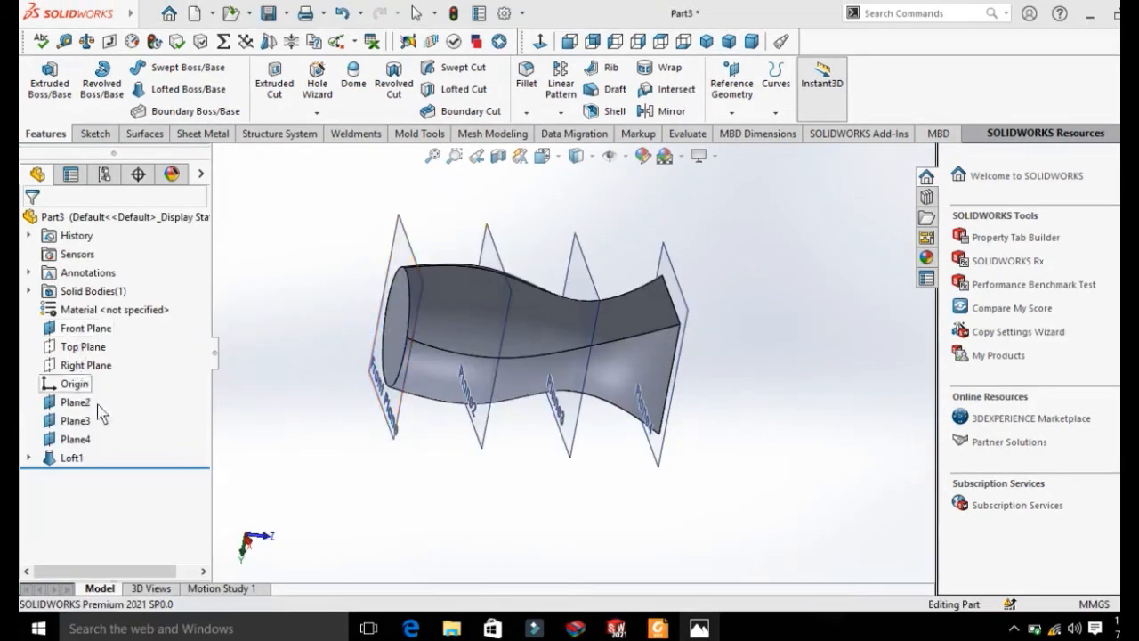
# Open Plane2 for editing and check its offset distance from the Front Plane
pyautogui.click(80, 397)
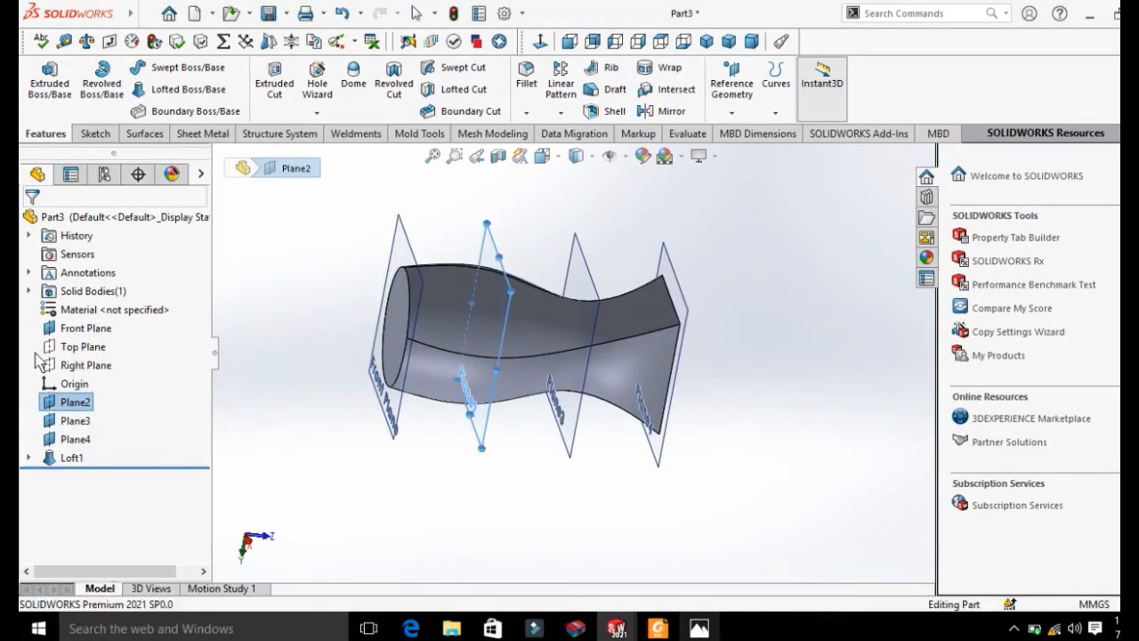
pyautogui.rightClick(78, 398)
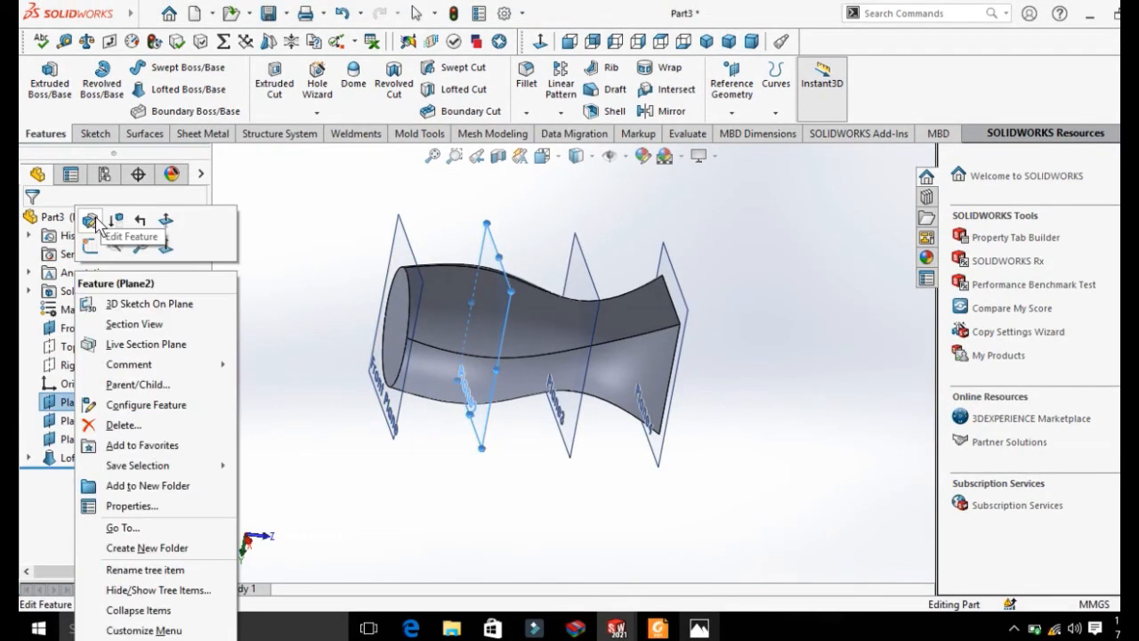
pyautogui.click(94, 222)
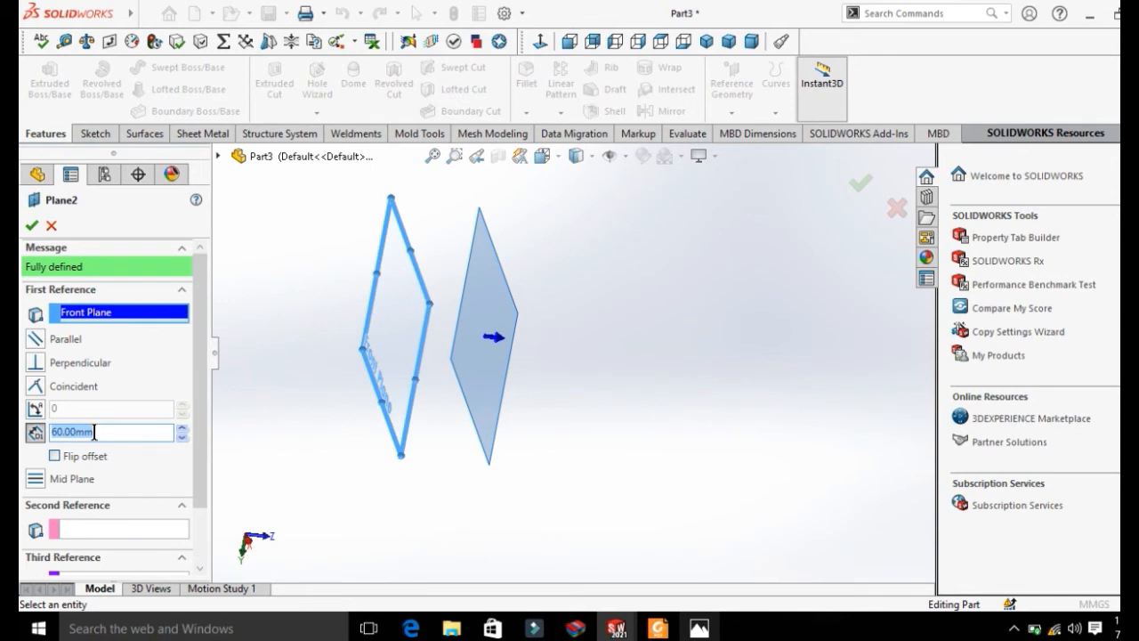
pyautogui.press('Return')
# Switch to Photos and compare the lofted handle with the reference image Chisel.PNG, examining the blade's shape
pyautogui.rightClick(783, 378)
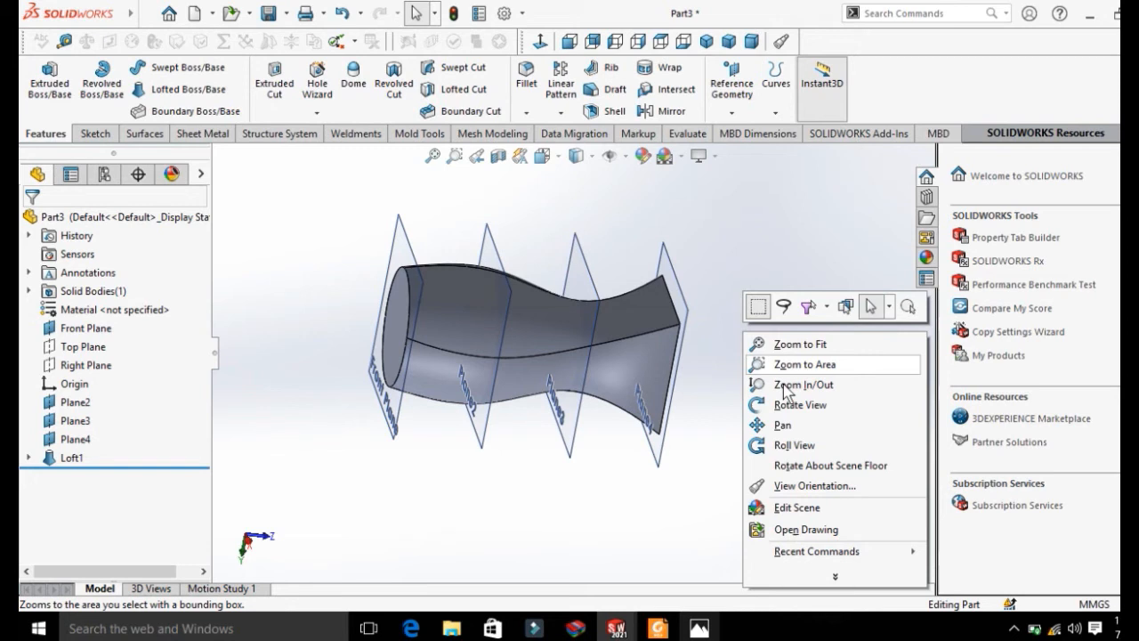
pyautogui.click(788, 405)
pyautogui.moveTo(784, 406); pyautogui.dragTo(741, 408)
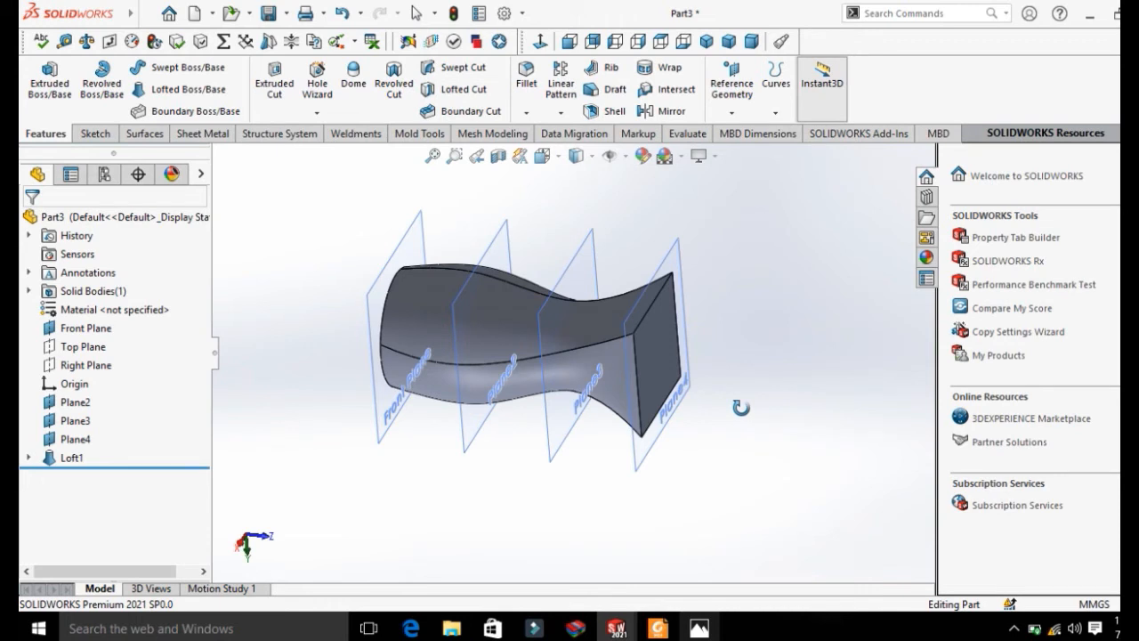
pyautogui.hotkey('alt', 'Tab')
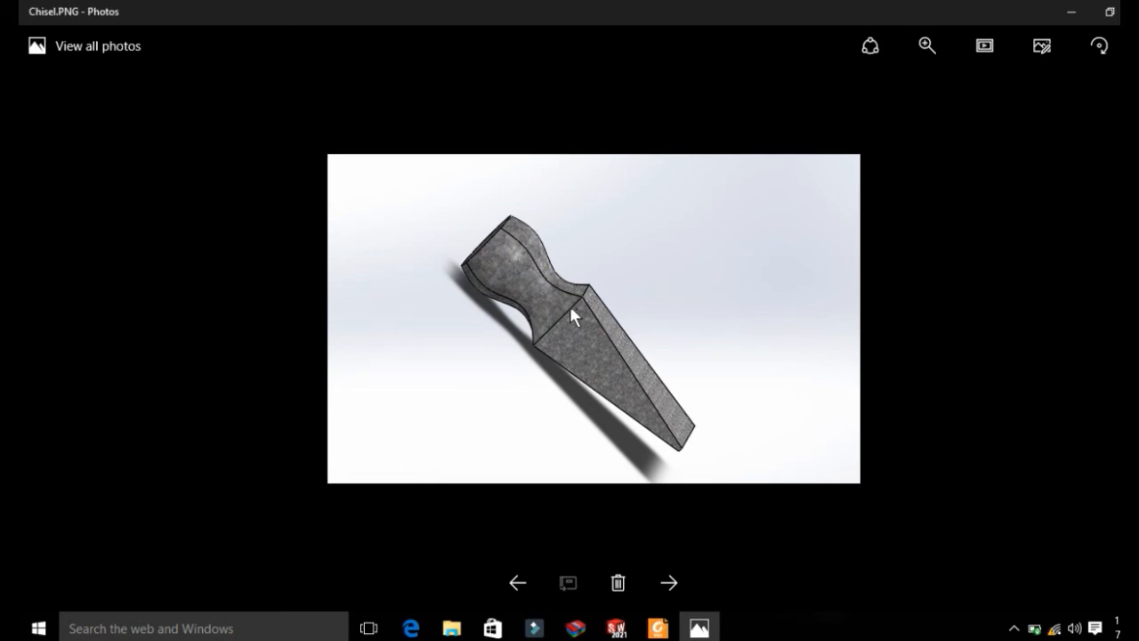
pyautogui.click(1072, 13)
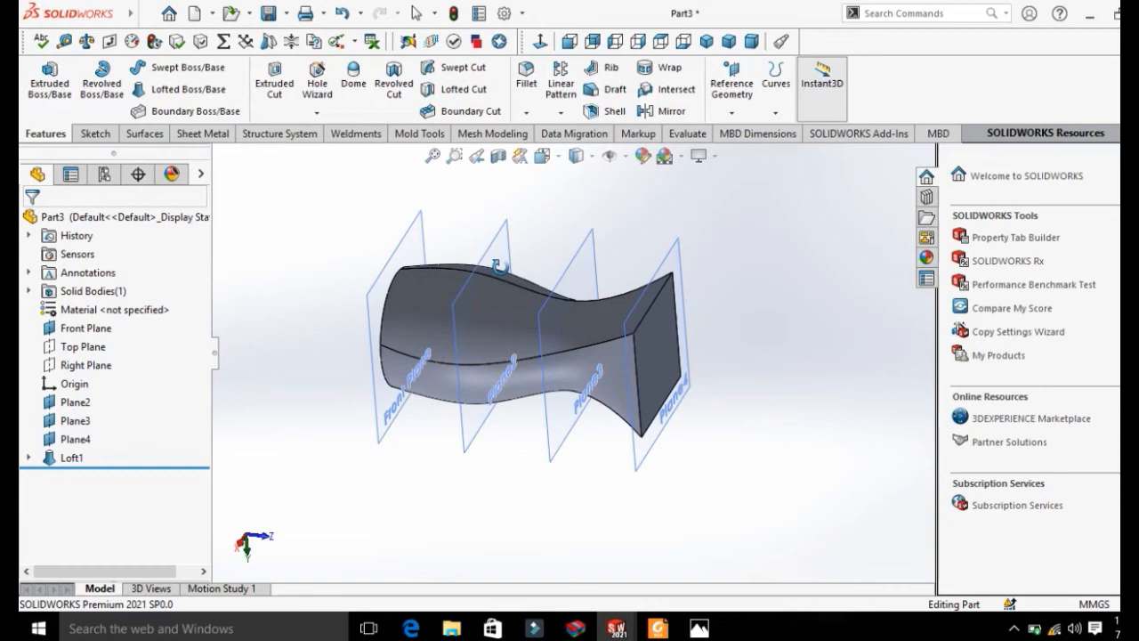
# Hide the Front Plane, Plane2 and Plane3, and create a parallel plane offset from Plane4 beyond the loft's rectangular end
pyautogui.click(75, 420)
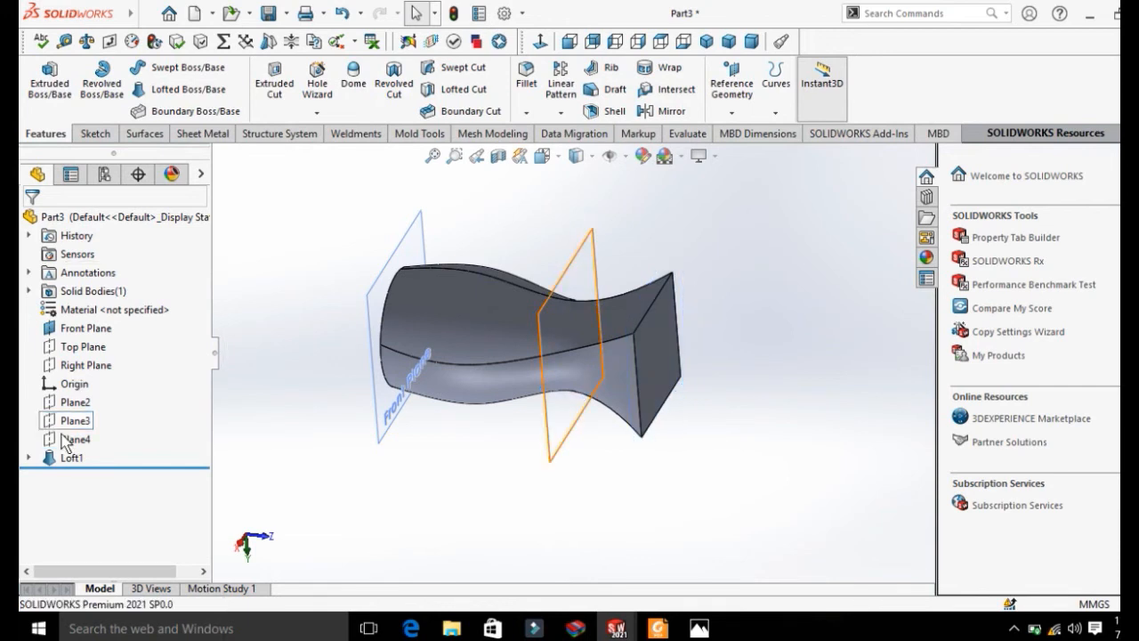
pyautogui.click(64, 439)
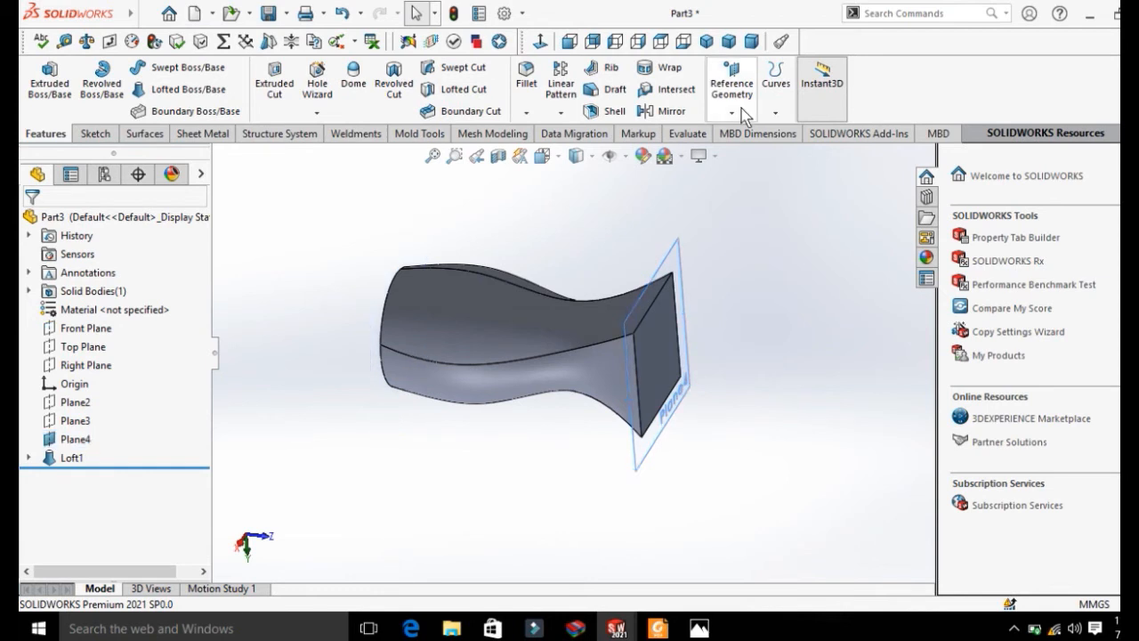
pyautogui.click(741, 108)
pyautogui.click(747, 132)
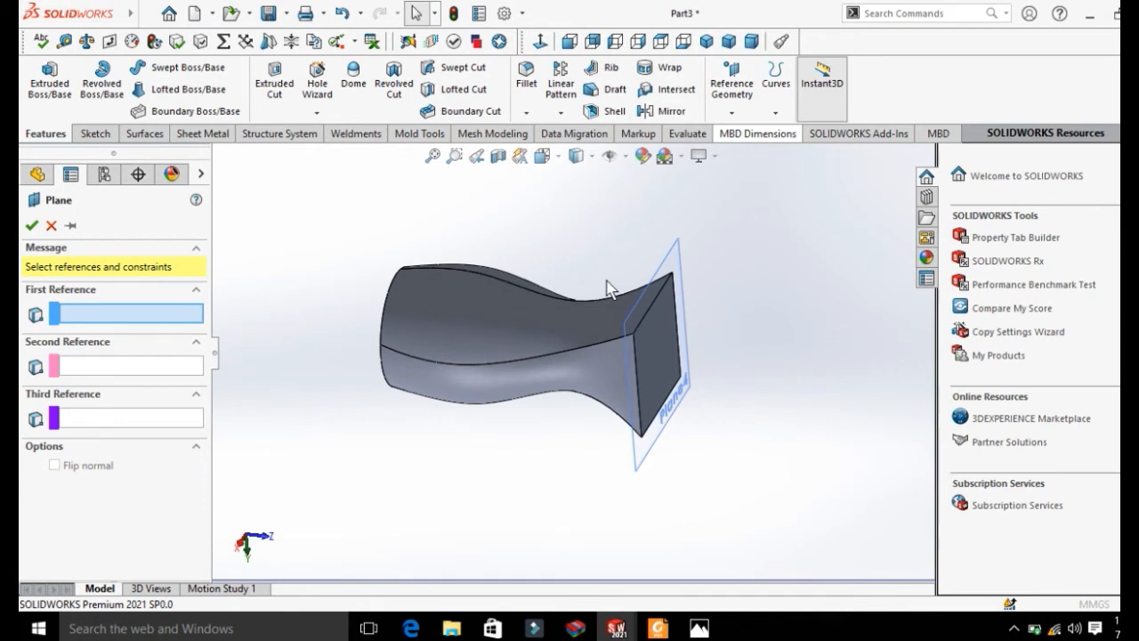
pyautogui.click(606, 288)
pyautogui.click(181, 428)
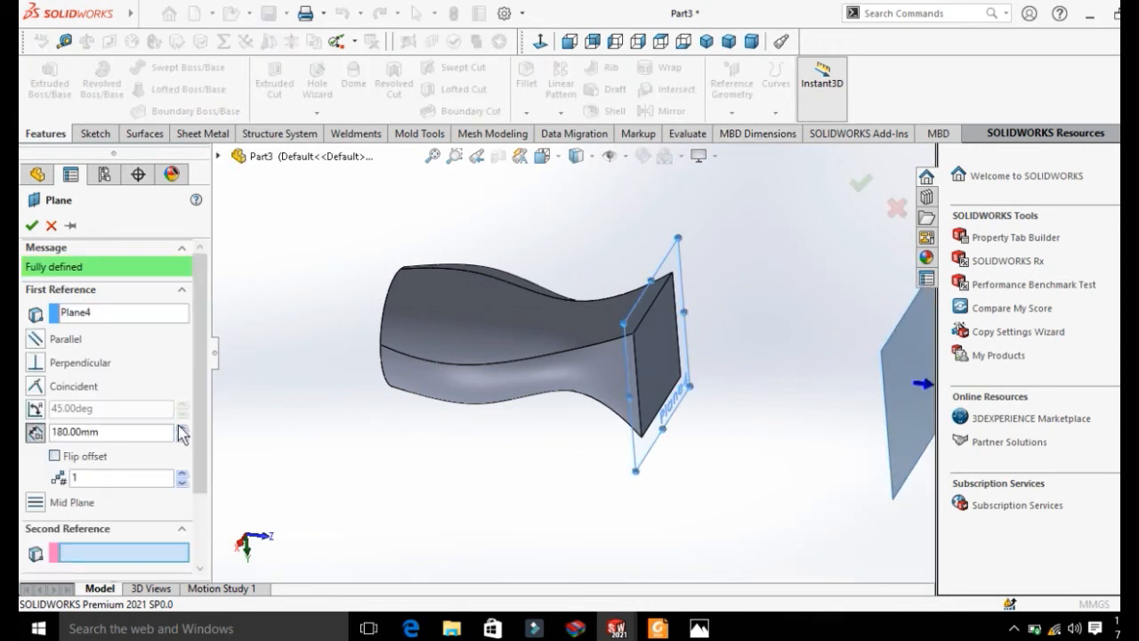
pyautogui.click(180, 428)
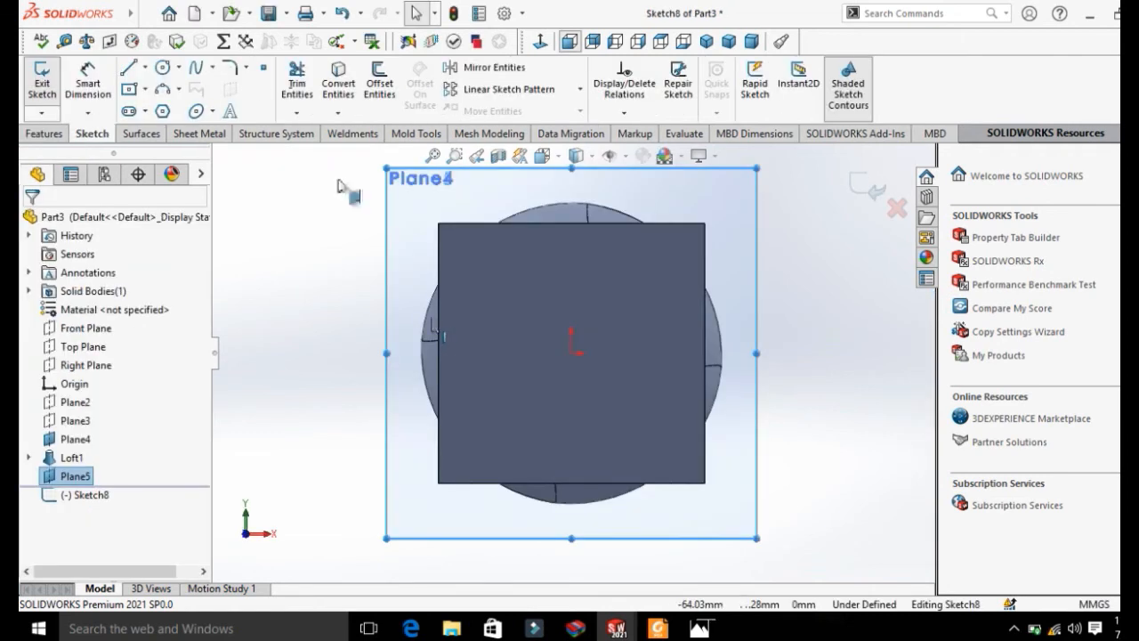
# Sketch a center rectangle from the origin on Plane5, 160 mm wide and 5 mm high, and close the sketch
pyautogui.click(144, 89)
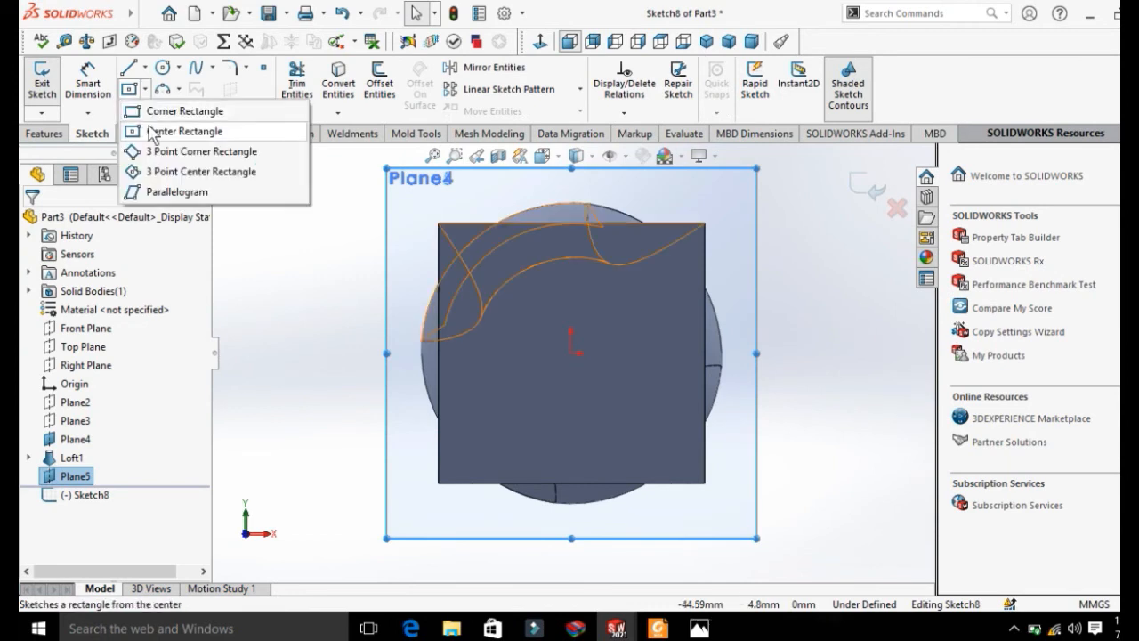
pyautogui.click(151, 133)
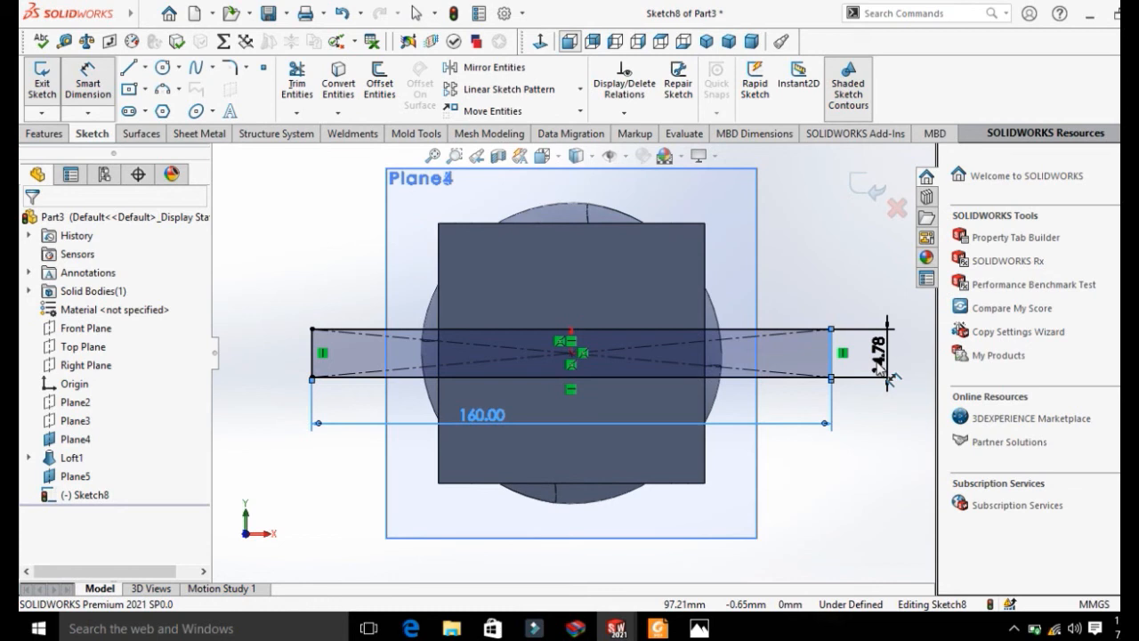
pyautogui.click(885, 374)
pyautogui.write('5')
pyautogui.press('Return')
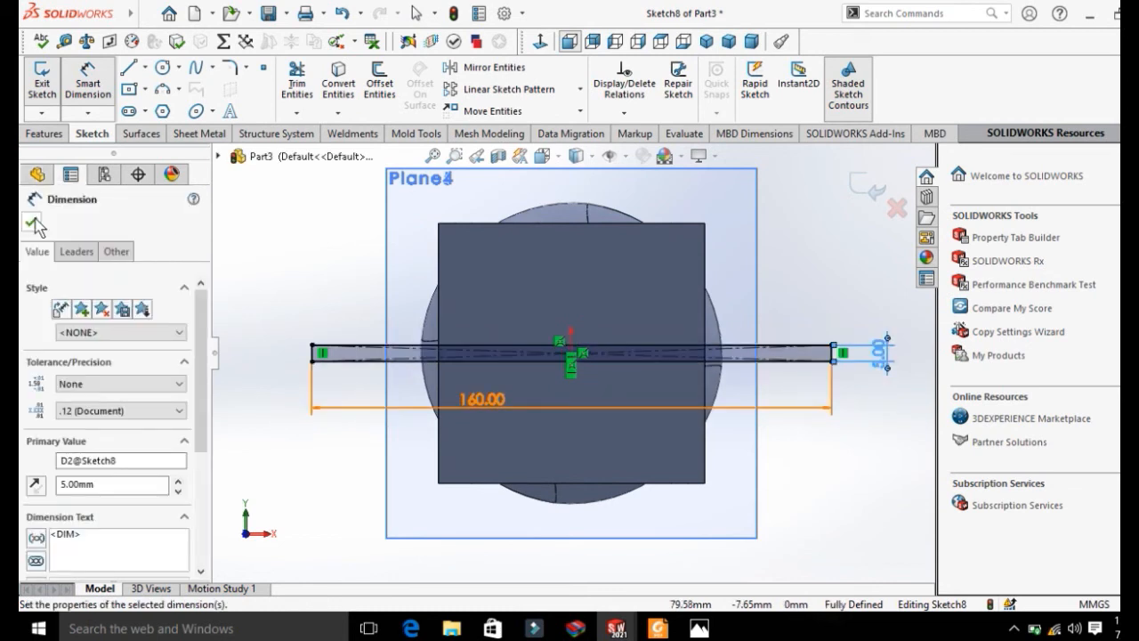
pyautogui.click(32, 223)
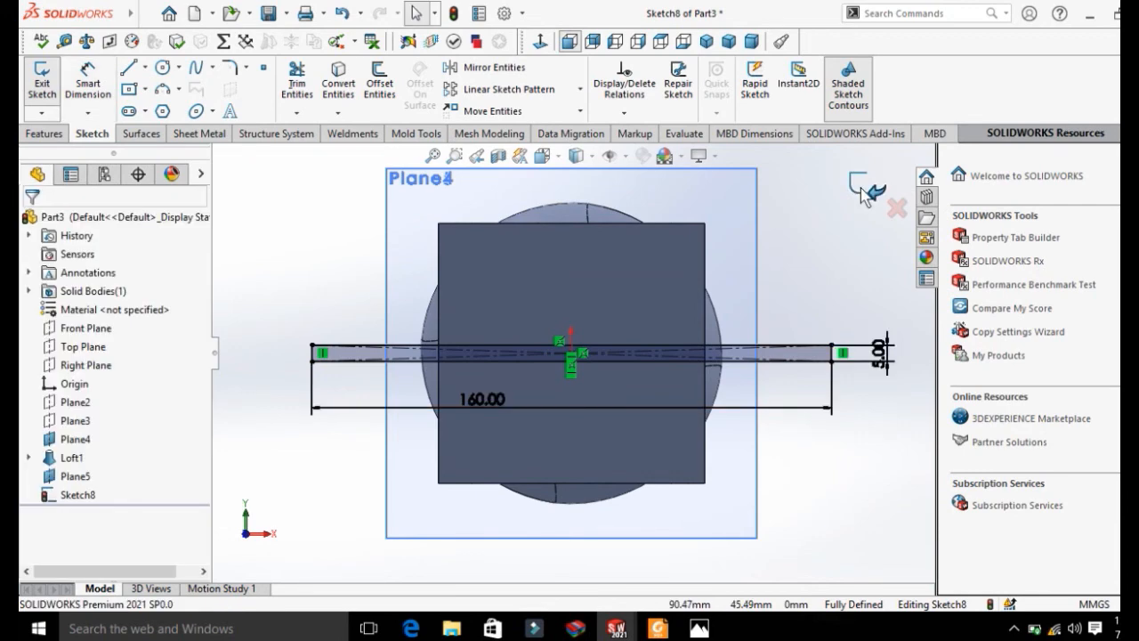
pyautogui.click(862, 194)
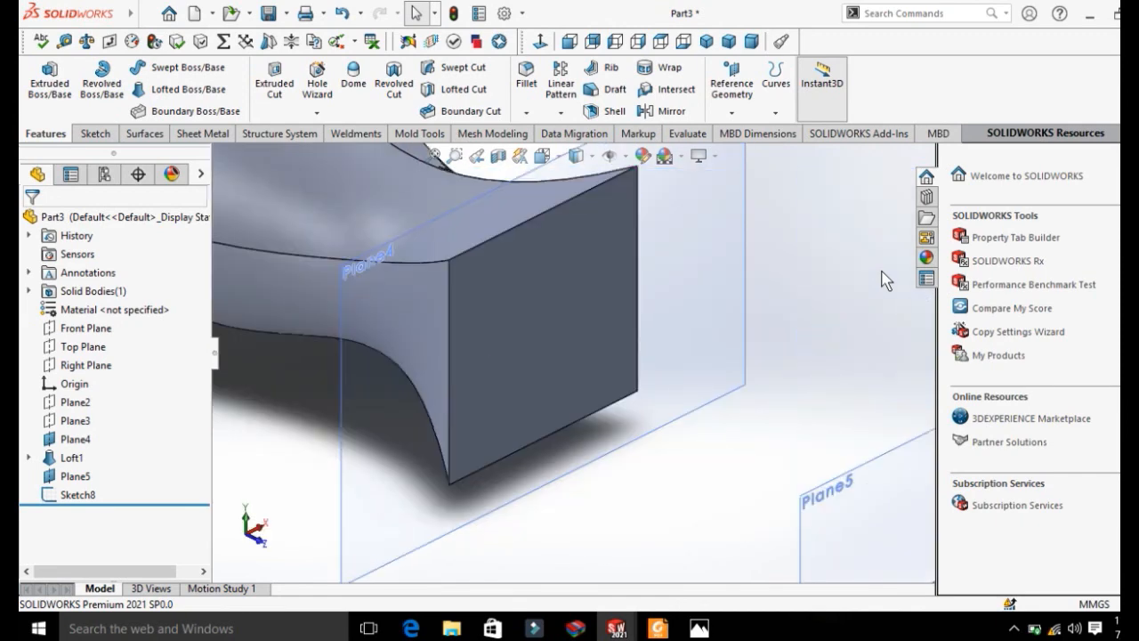
# Start a lofted boss from the handle's rectangular end face to the 160 x 5 mm rectangle sketch on Plane5
pyautogui.rightClick(887, 280)
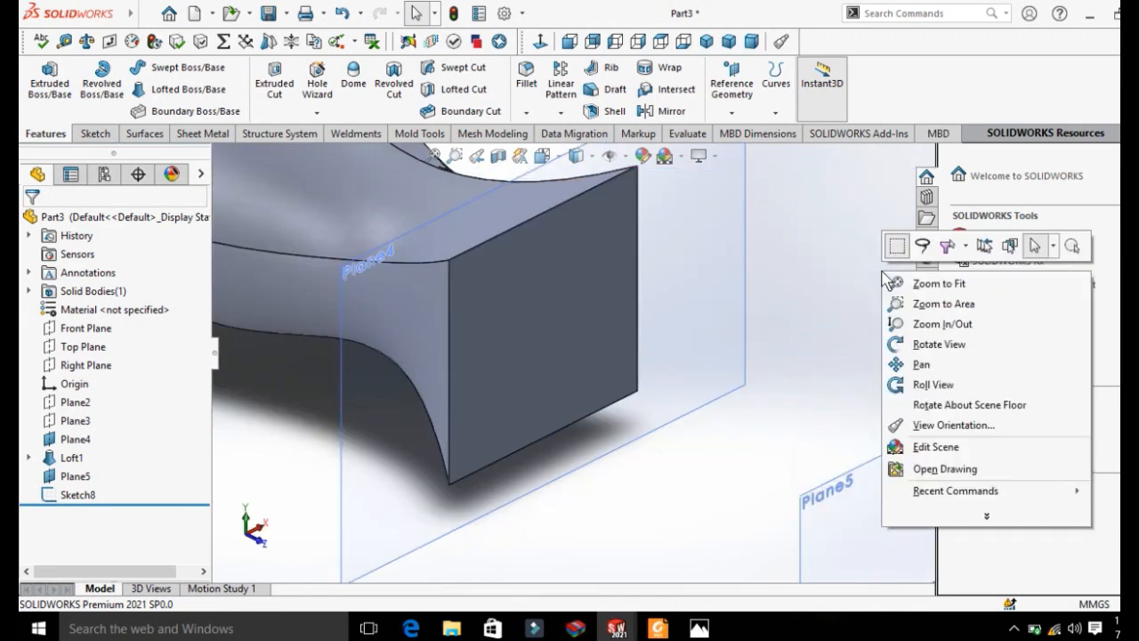
pyautogui.click(828, 281)
pyautogui.scroll(1, 829, 281)
pyautogui.scroll(5, 829, 282)
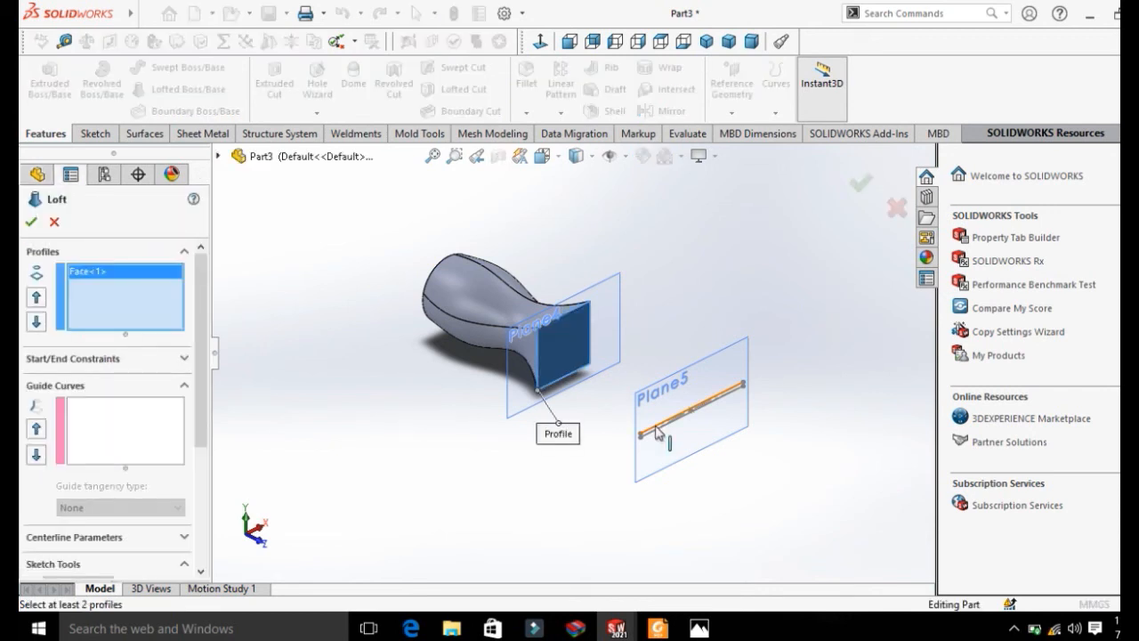
pyautogui.click(657, 433)
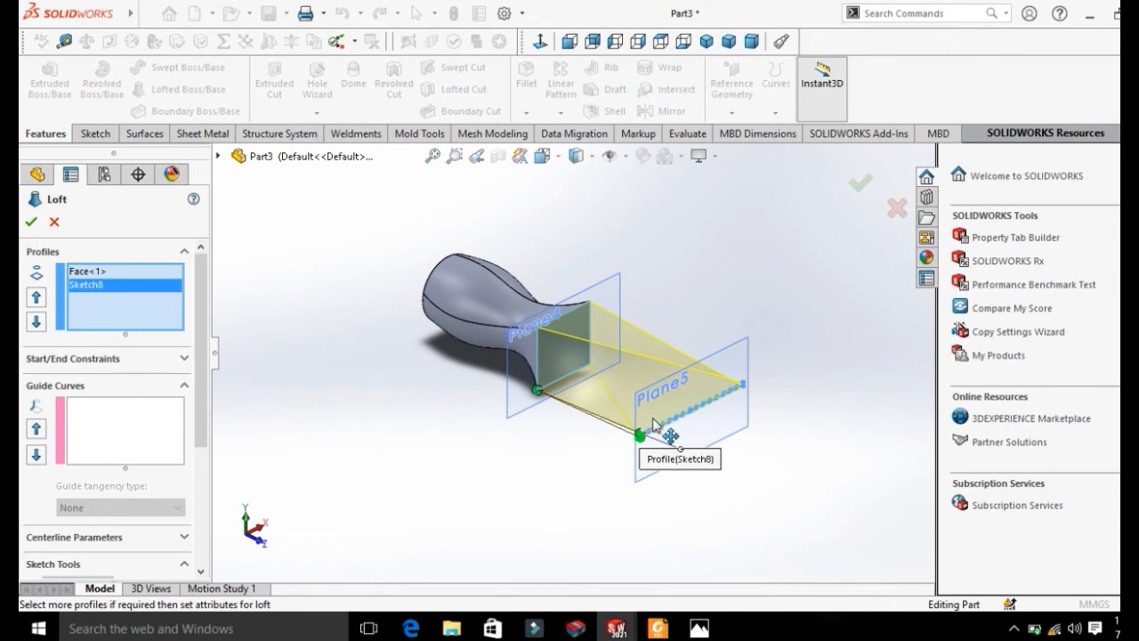
pyautogui.moveTo(653, 420); pyautogui.dragTo(656, 425)
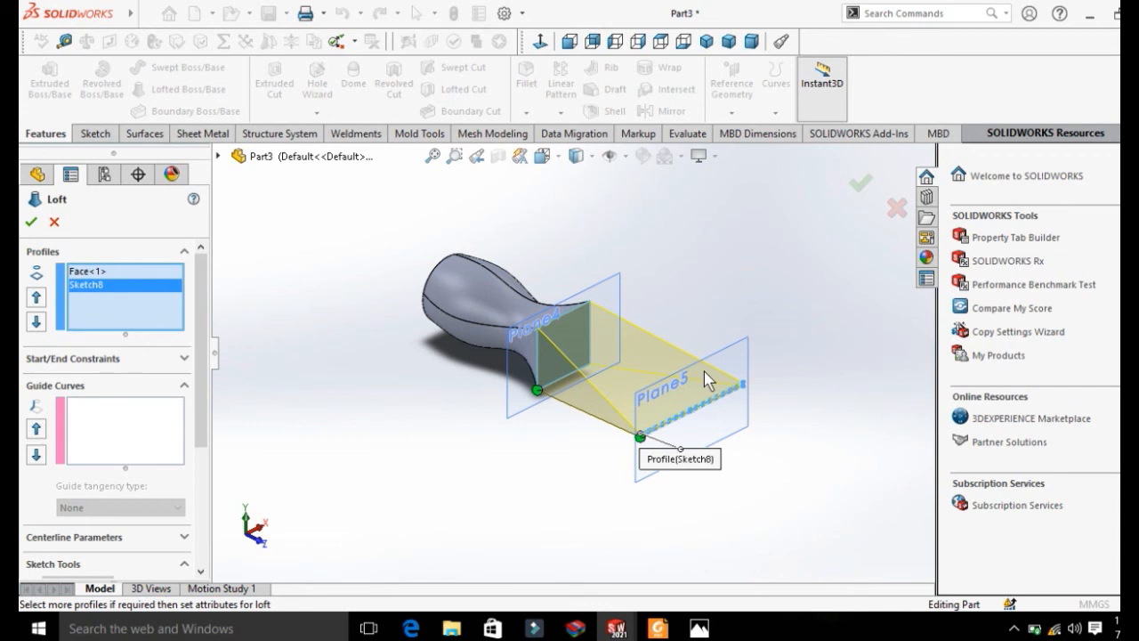
# Move the loft connector among the thin rectangle's corners, set it on the near upper corner, and complete the blade loft
pyautogui.scroll(-5, 672, 463)
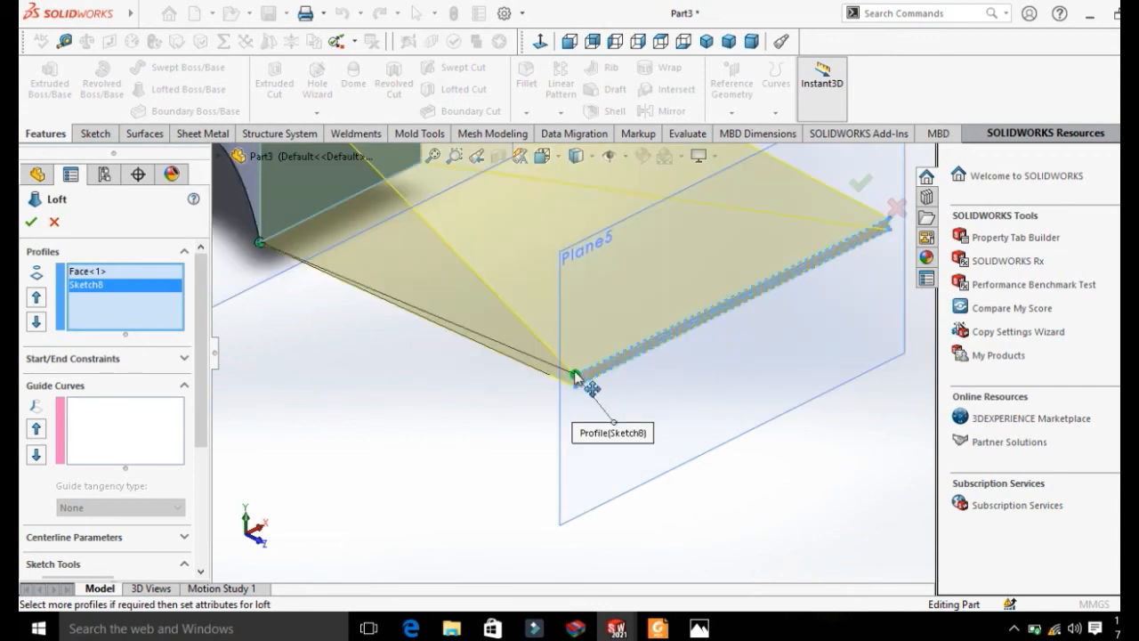
pyautogui.moveTo(575, 373); pyautogui.dragTo(827, 324)
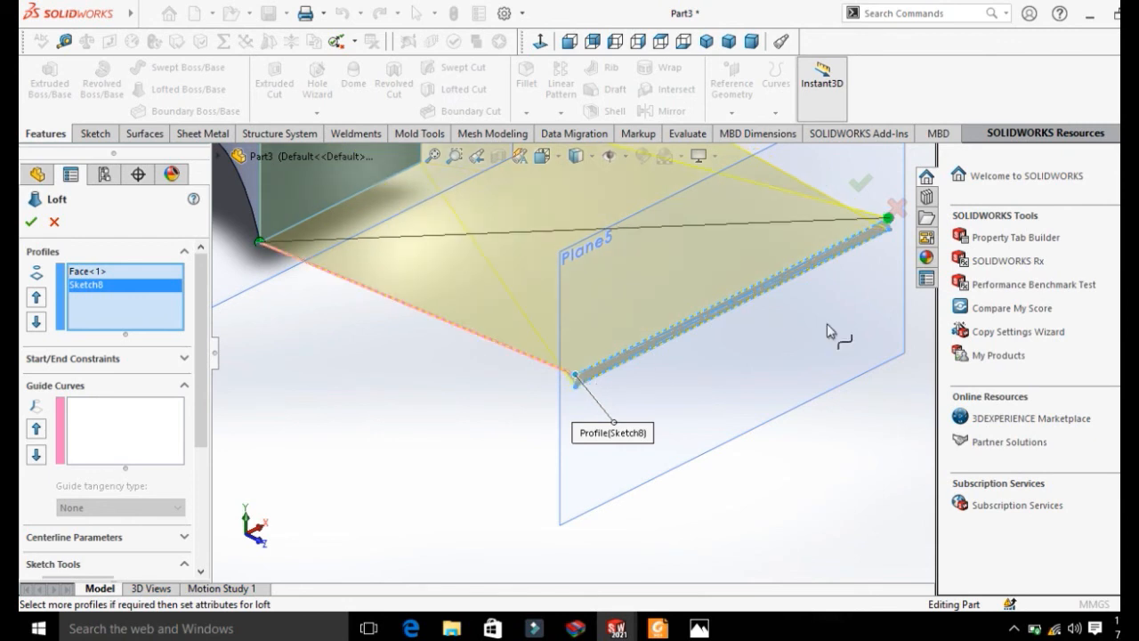
pyautogui.moveTo(888, 219); pyautogui.dragTo(889, 222)
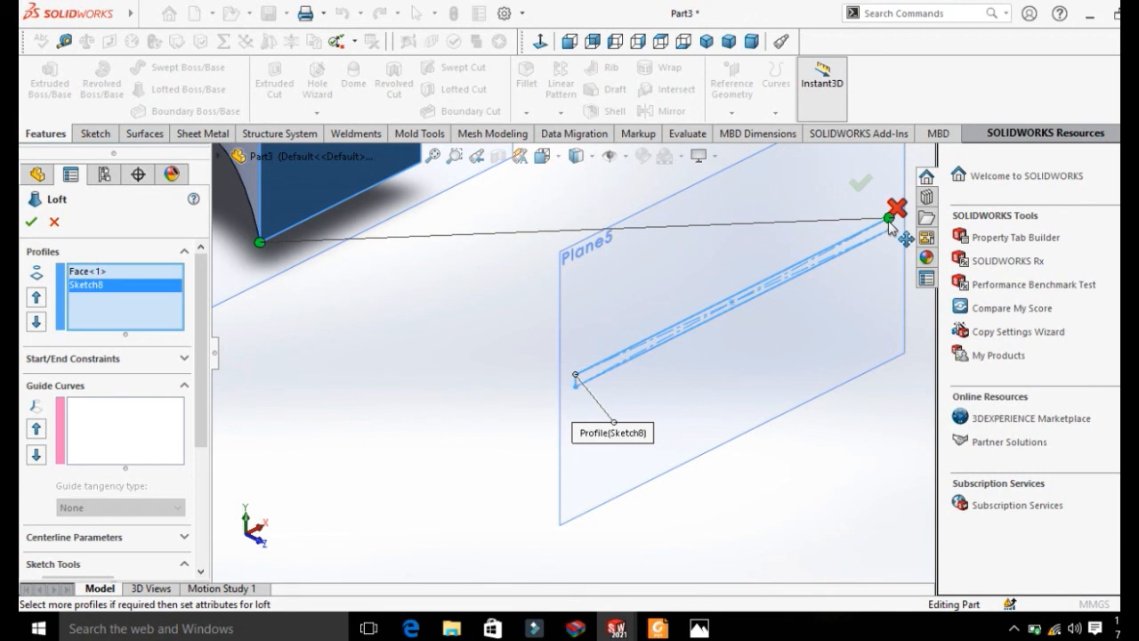
pyautogui.scroll(2, 888, 221)
pyautogui.moveTo(791, 260); pyautogui.dragTo(794, 271)
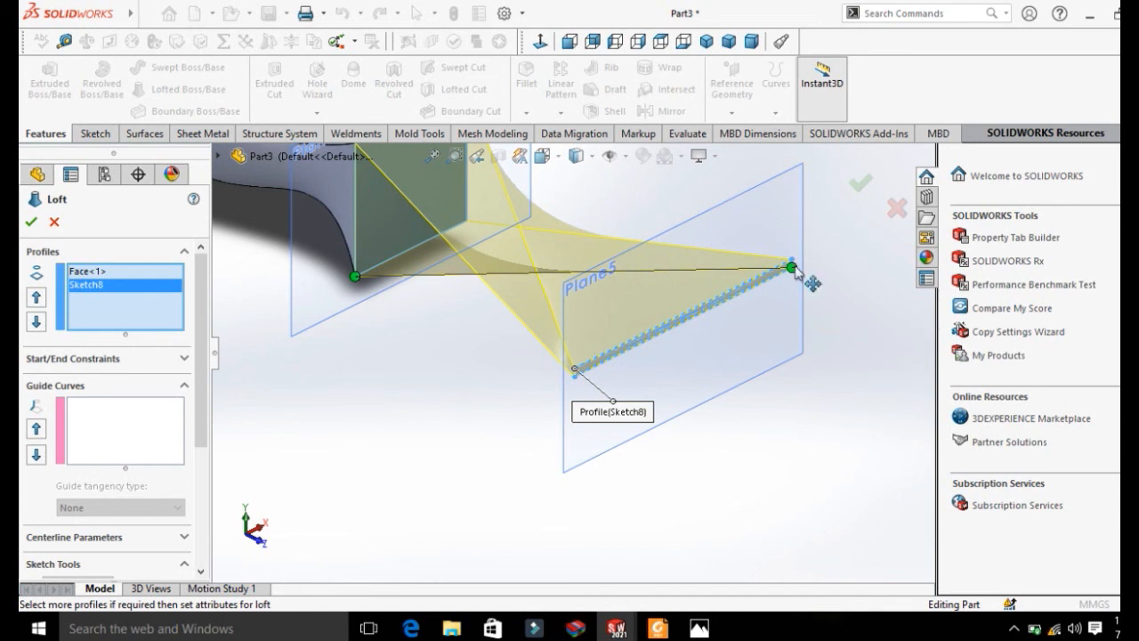
pyautogui.moveTo(795, 268); pyautogui.dragTo(576, 379)
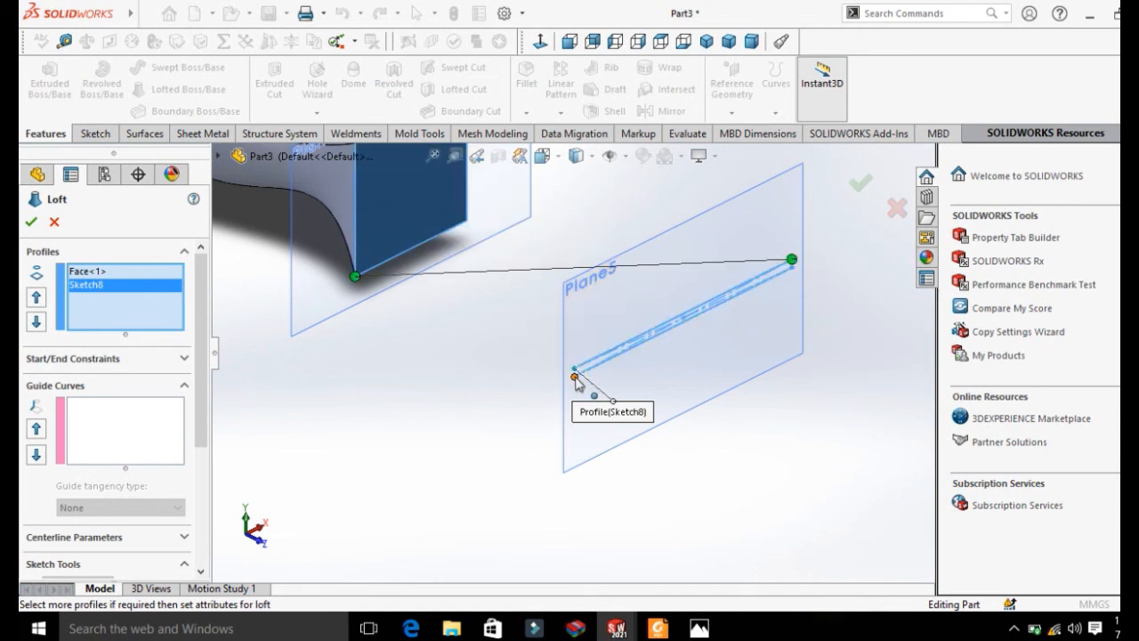
pyautogui.moveTo(792, 260); pyautogui.dragTo(577, 369)
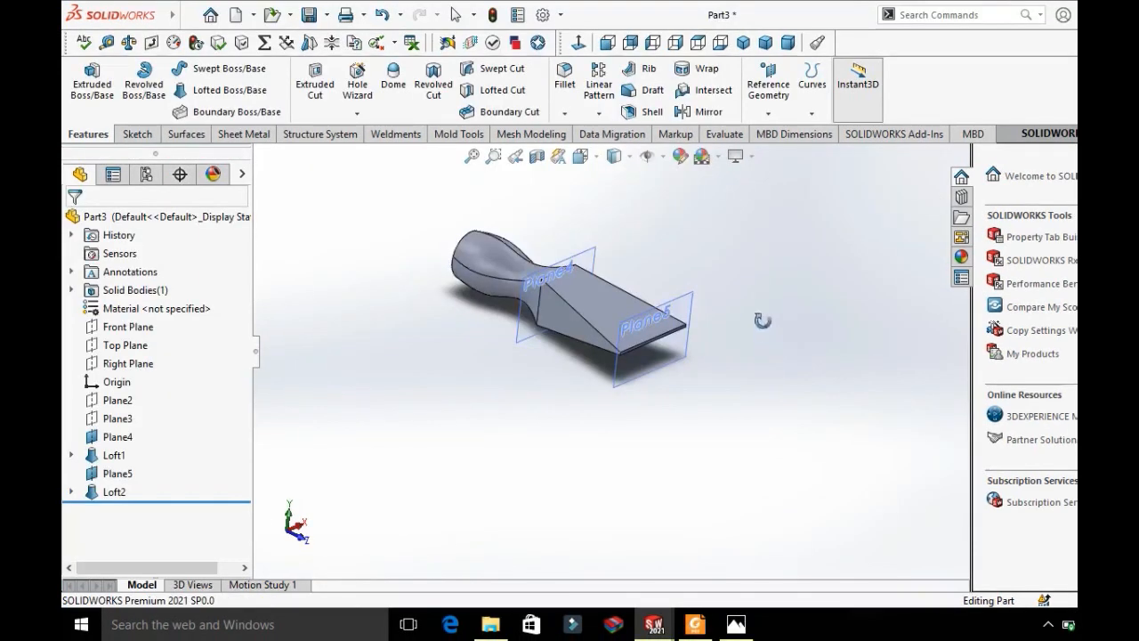
# Inspect the finished chisel and hide the reference plane Plane4
pyautogui.moveTo(721, 331); pyautogui.dragTo(694, 296, button='middle')
pyautogui.rightClick(722, 249)
pyautogui.click(743, 247)
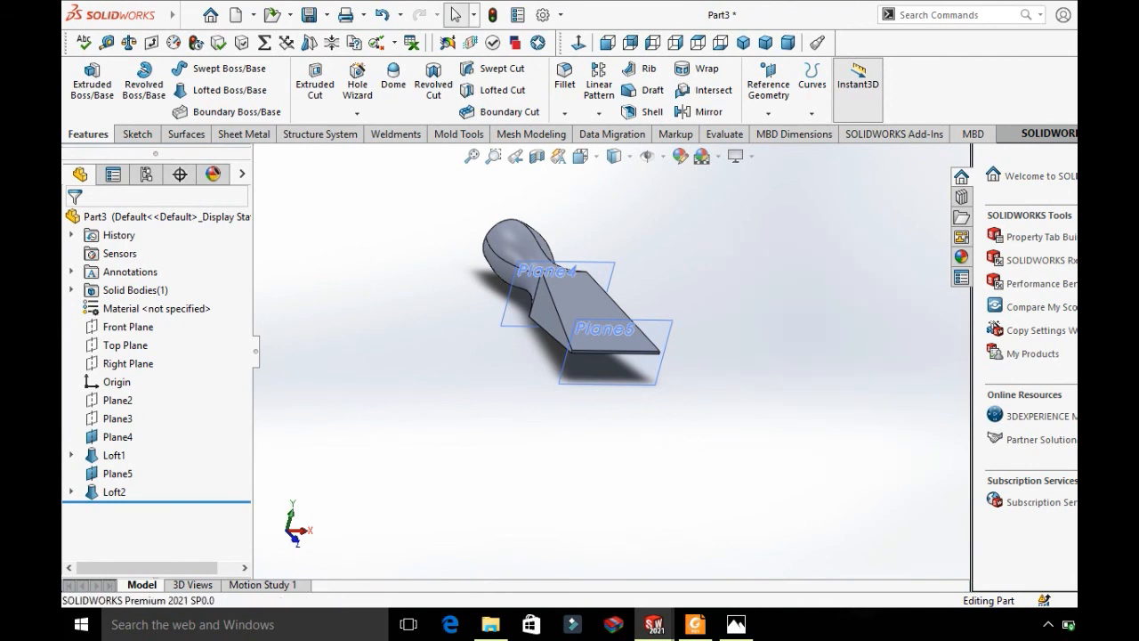
pyautogui.rightClick(113, 437)
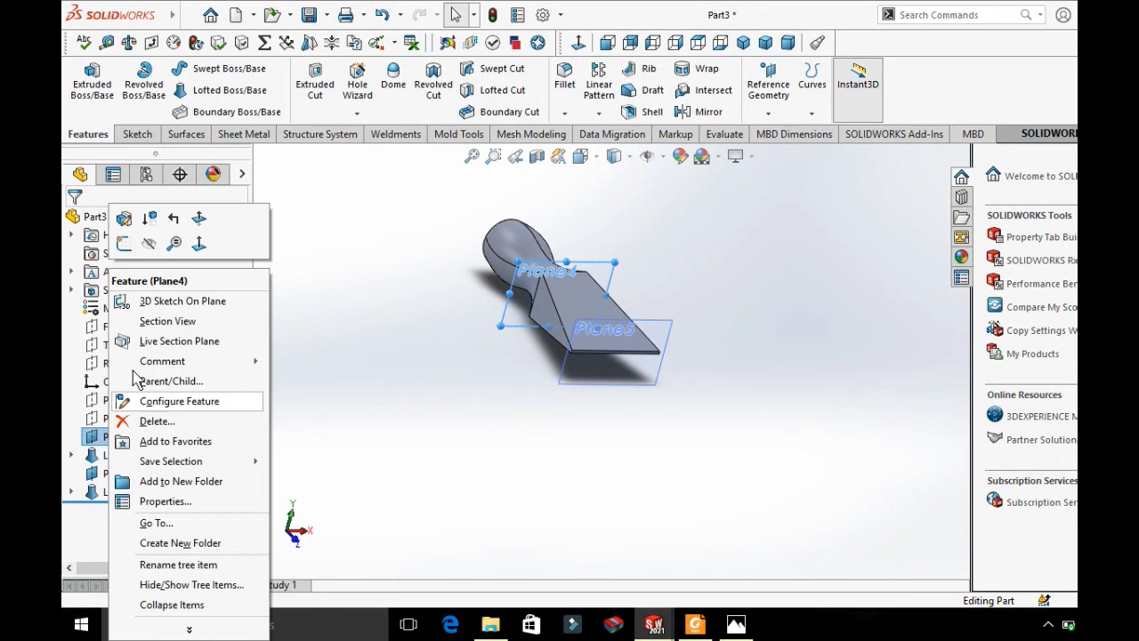
pyautogui.rightClick(654, 209)
pyautogui.click(703, 259)
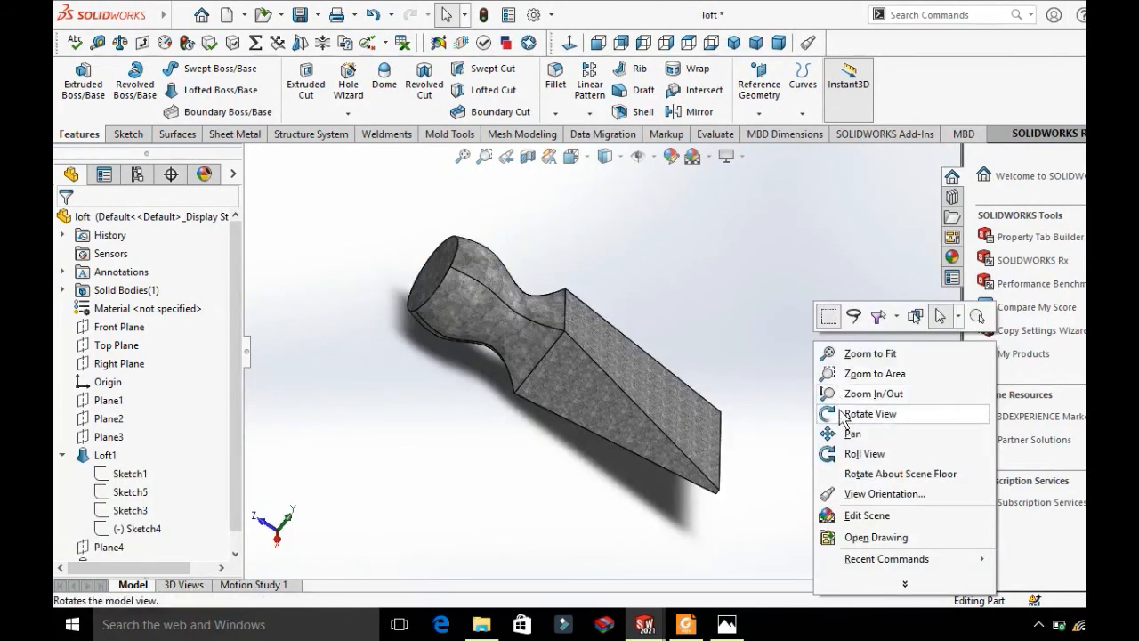
# Apply the polished brass appearance from the Metal library's Brass folder to the entire loft part
pyautogui.click(837, 341)
pyautogui.moveTo(641, 374); pyautogui.dragTo(804, 297)
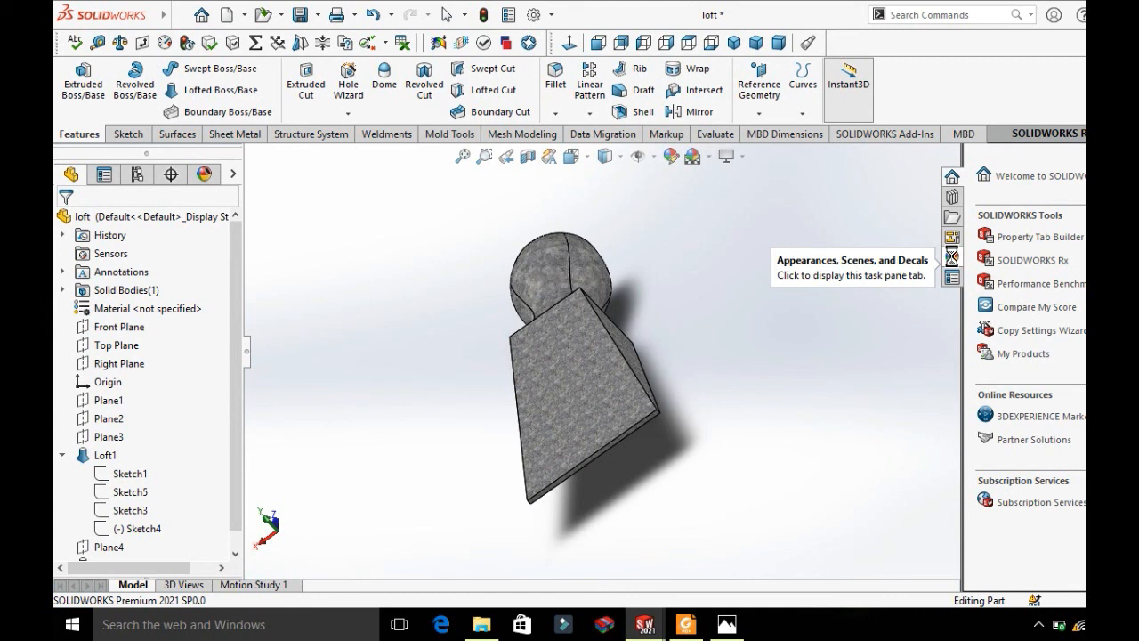
pyautogui.click(952, 257)
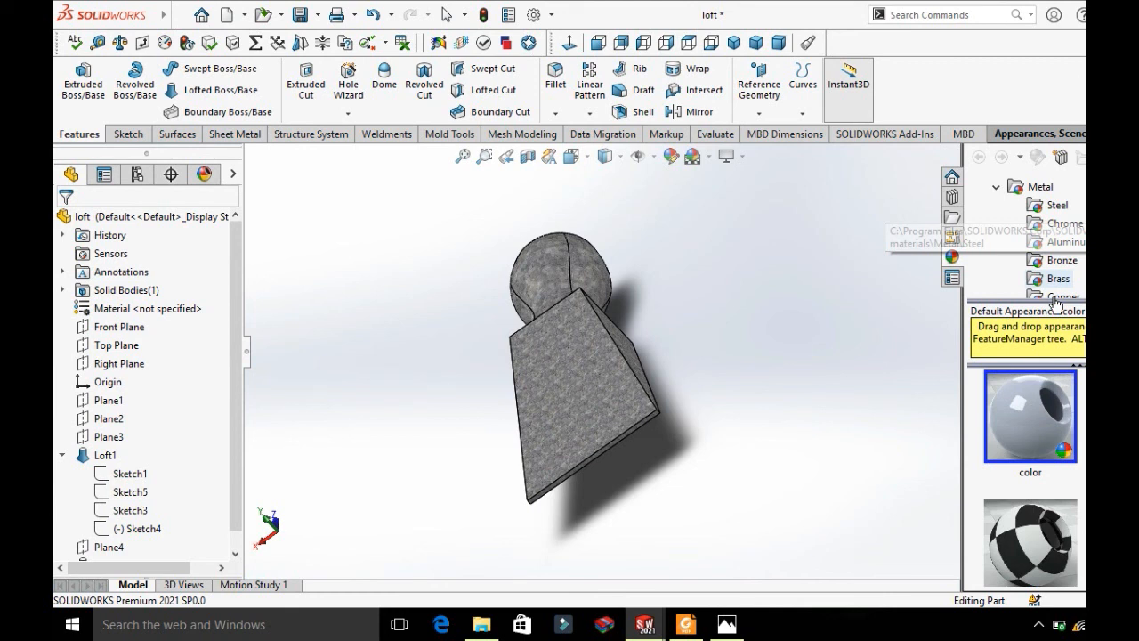
pyautogui.moveTo(1029, 416); pyautogui.dragTo(558, 392)
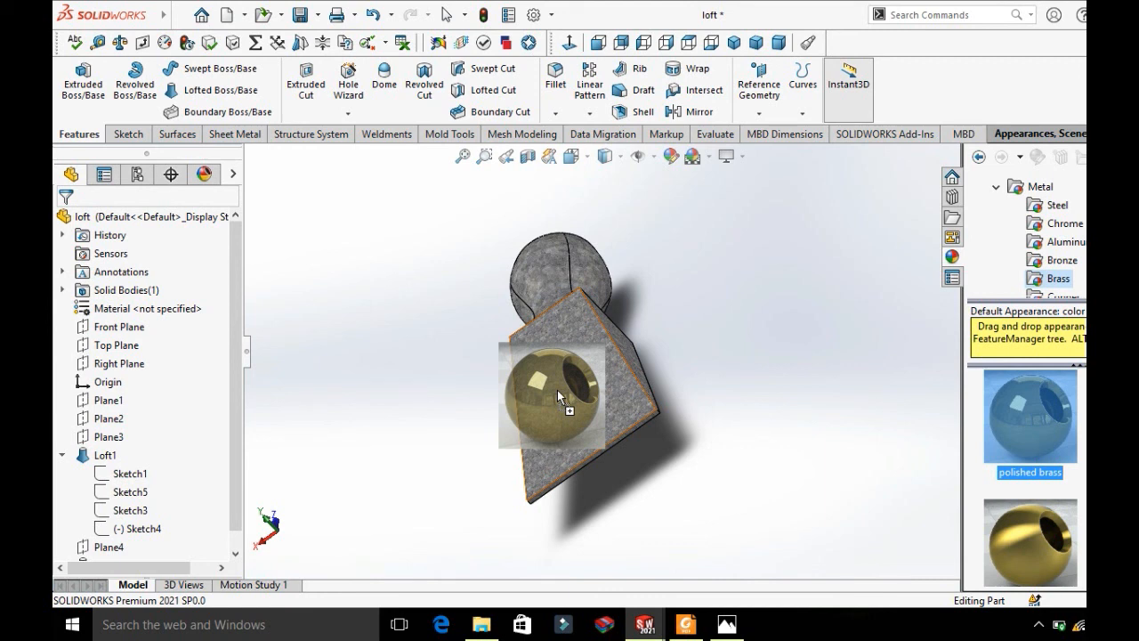
pyautogui.moveTo(557, 390); pyautogui.dragTo(557, 391)
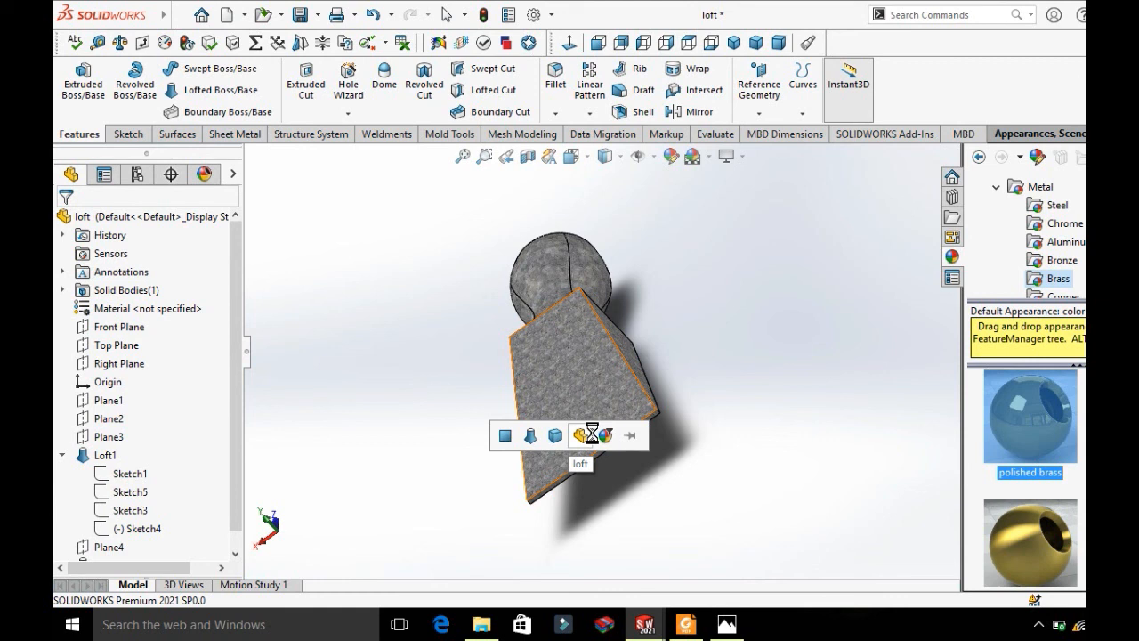
# Examine the chisel's blade and handle from other angles and dismiss the unsaved-document notification
pyautogui.moveTo(591, 433); pyautogui.dragTo(631, 539, button='middle')
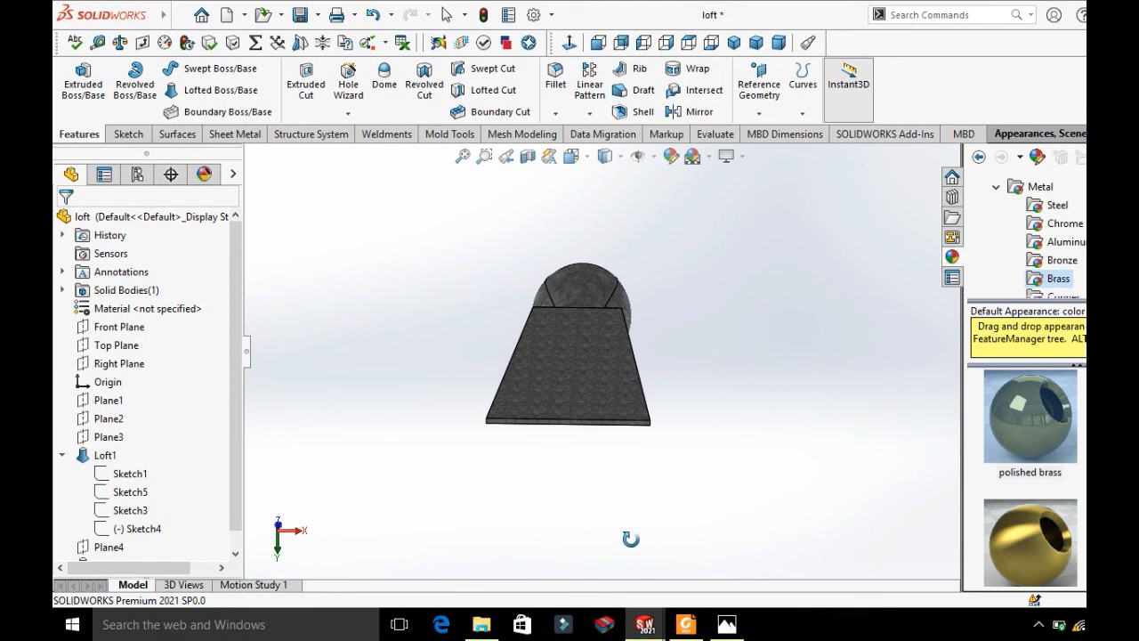
pyautogui.moveTo(630, 538); pyautogui.dragTo(667, 486, button='middle')
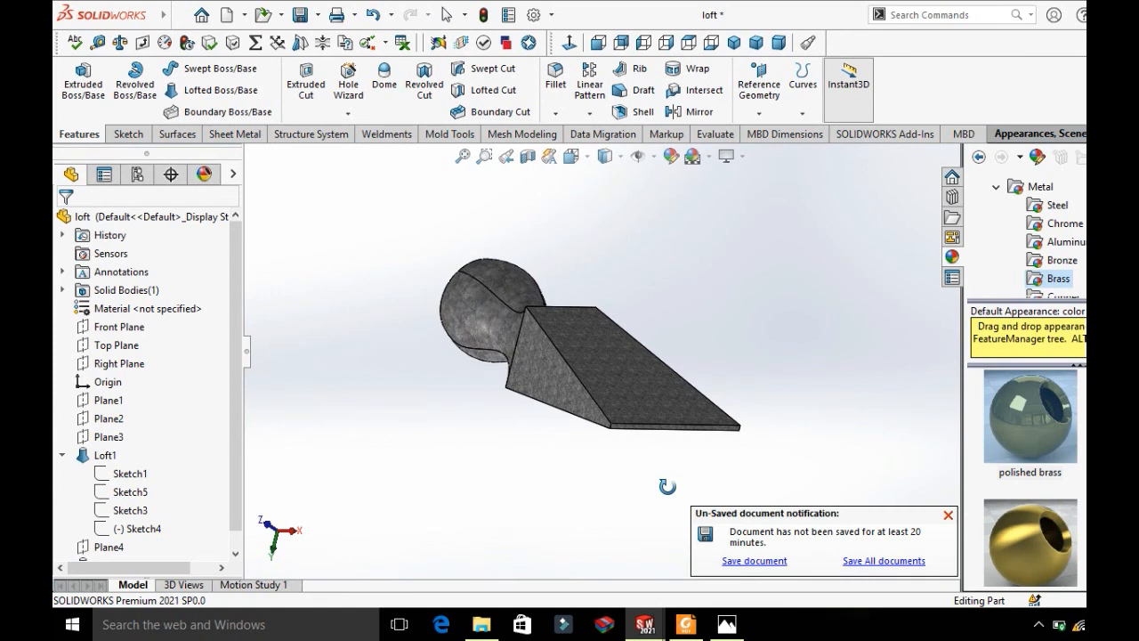
pyautogui.click(948, 514)
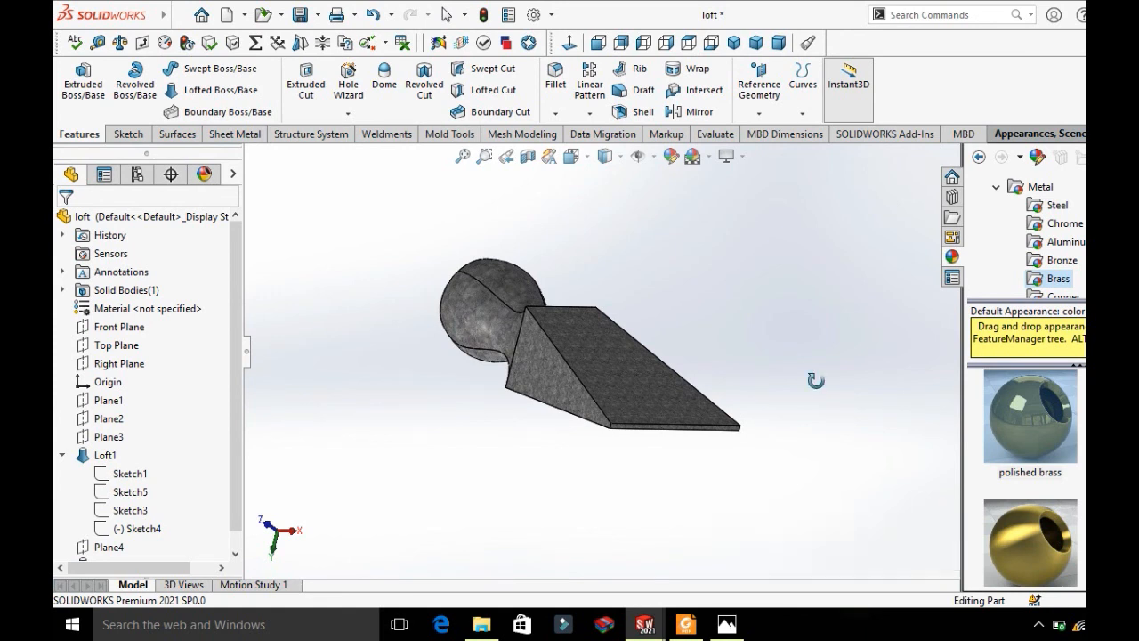